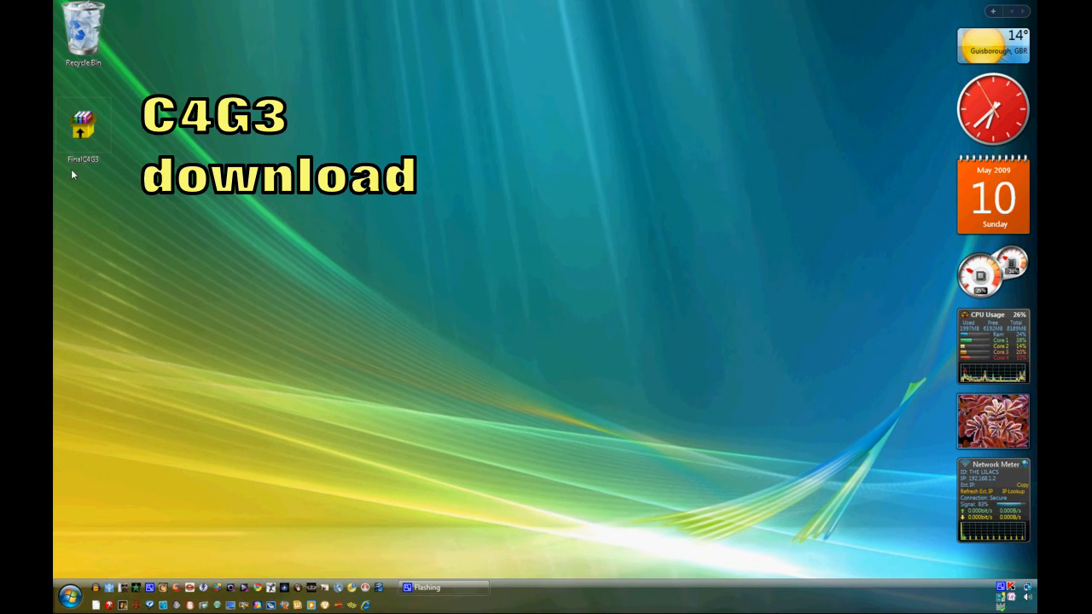
- Create a new folder on the desktop named FinalC4G3
right_click(85, 314)
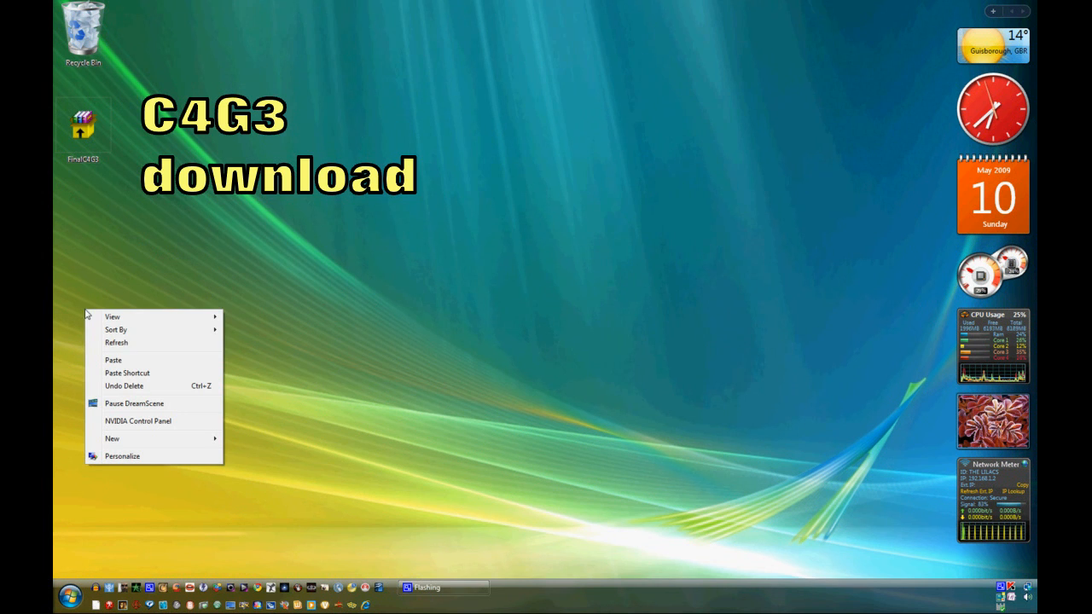
mouse_move(201, 444)
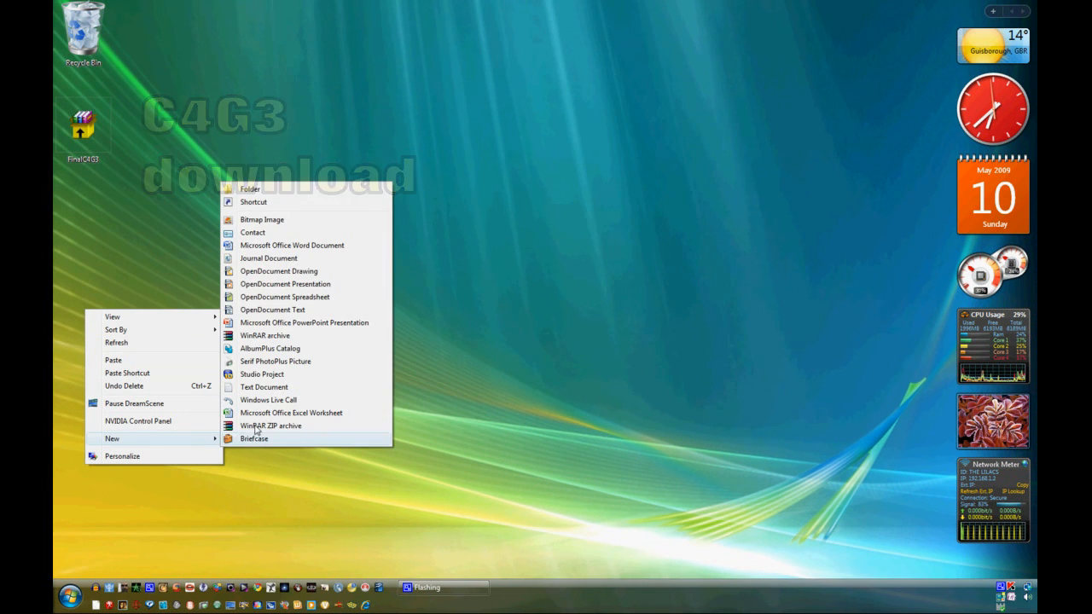
left_click(249, 188)
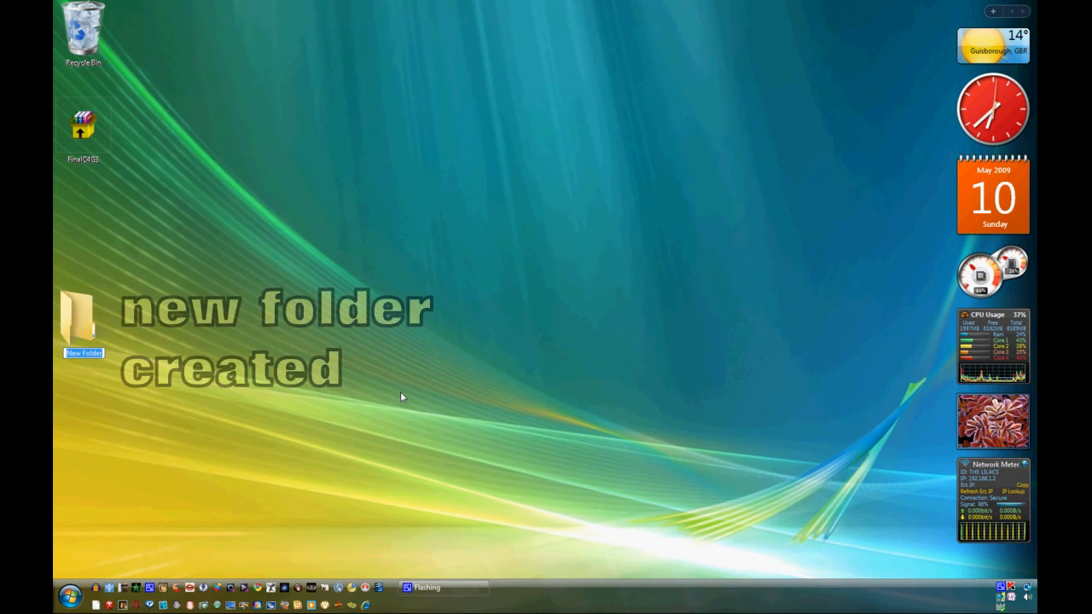
type("Fin")
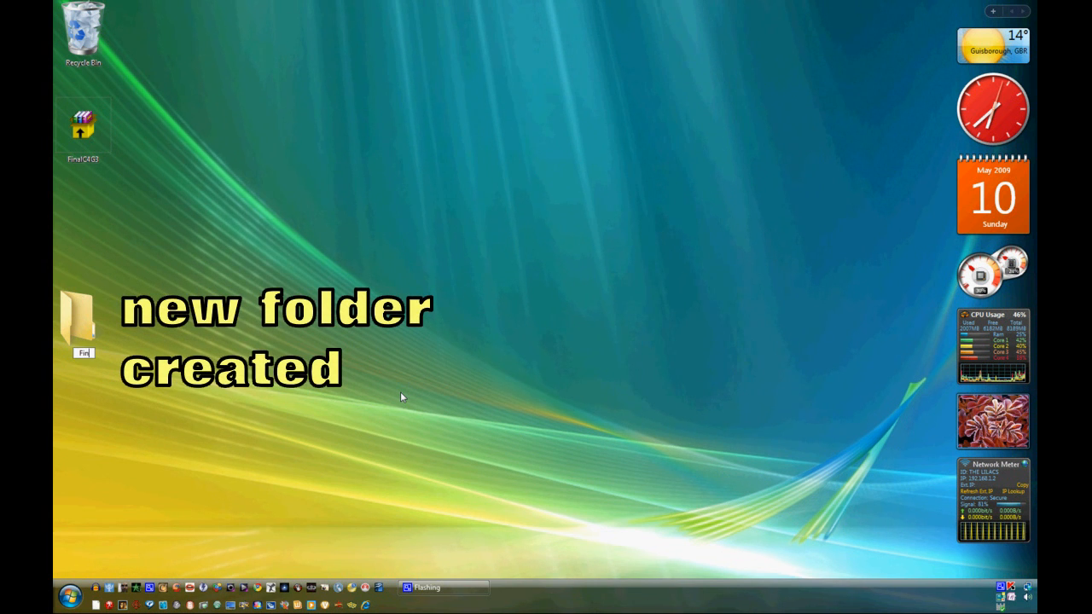
type("alC4G3")
key("Return")
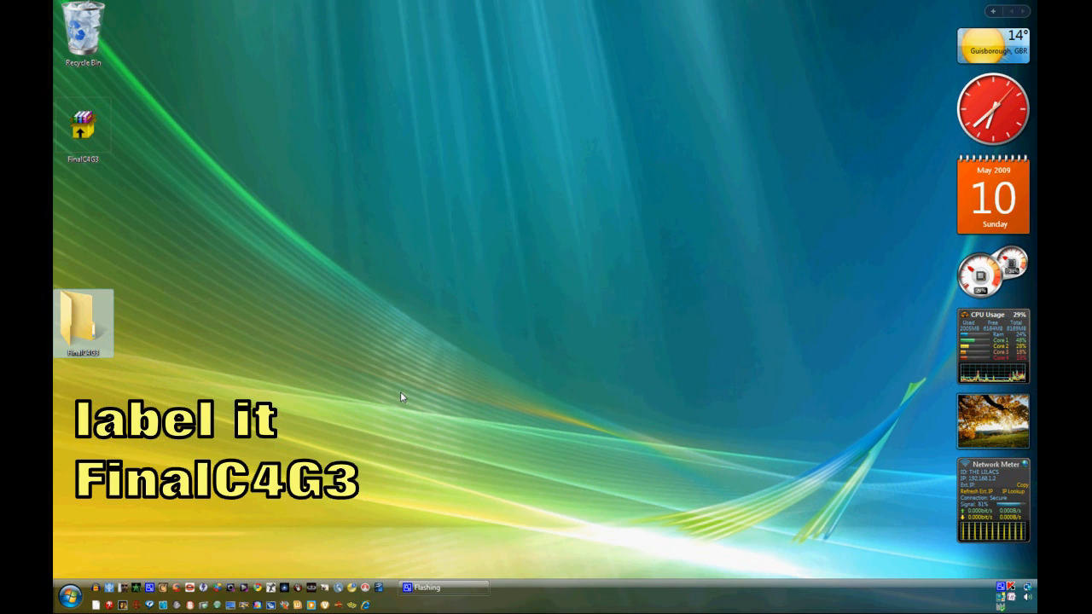
- Run the FinalC4G3 self-extracting archive with the FinalC4G3 desktop folder as destination and start the installation
double_click(83, 128)
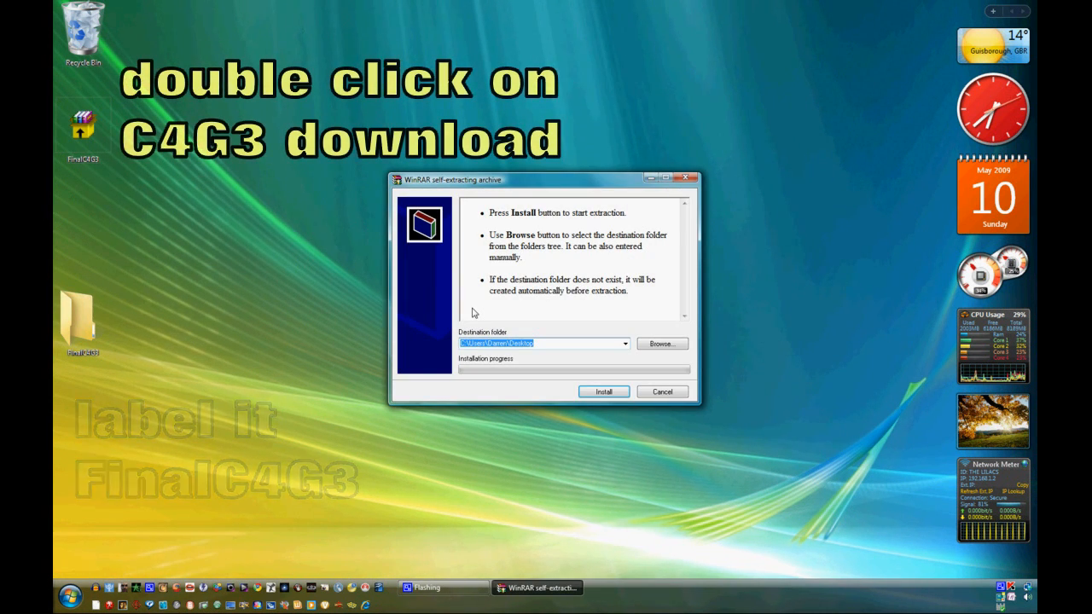
left_click(655, 344)
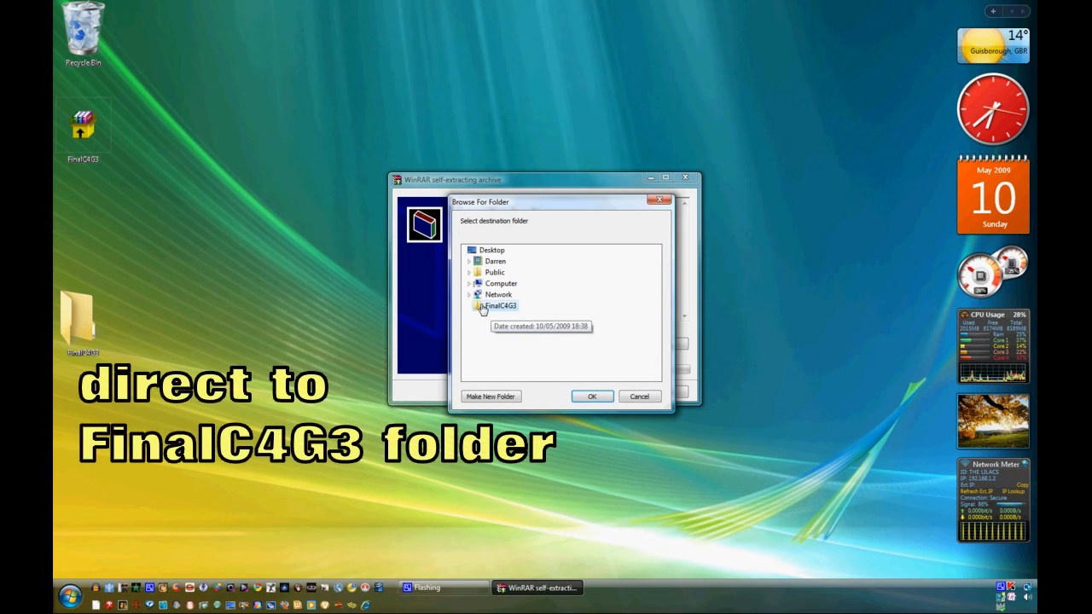
left_click(590, 399)
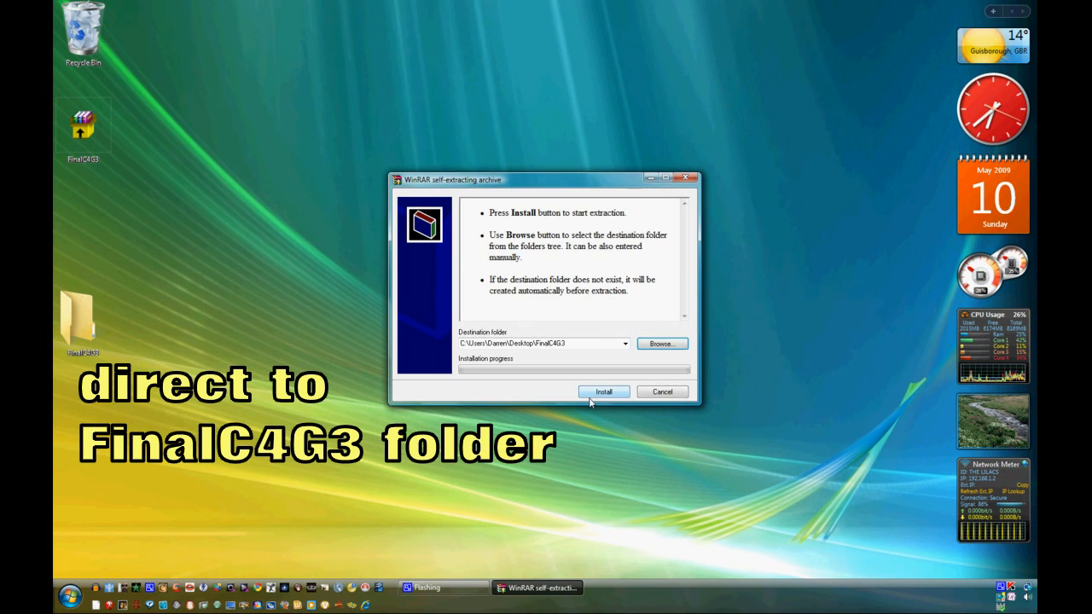
left_click(603, 391)
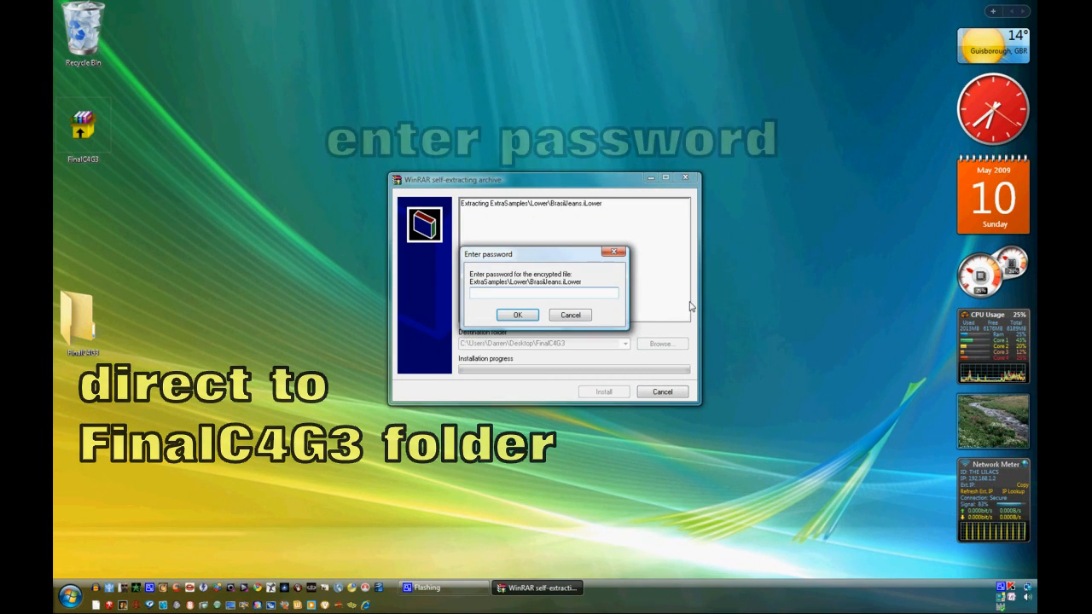
- Enter the archive password for the encrypted files to continue extraction
type("••")
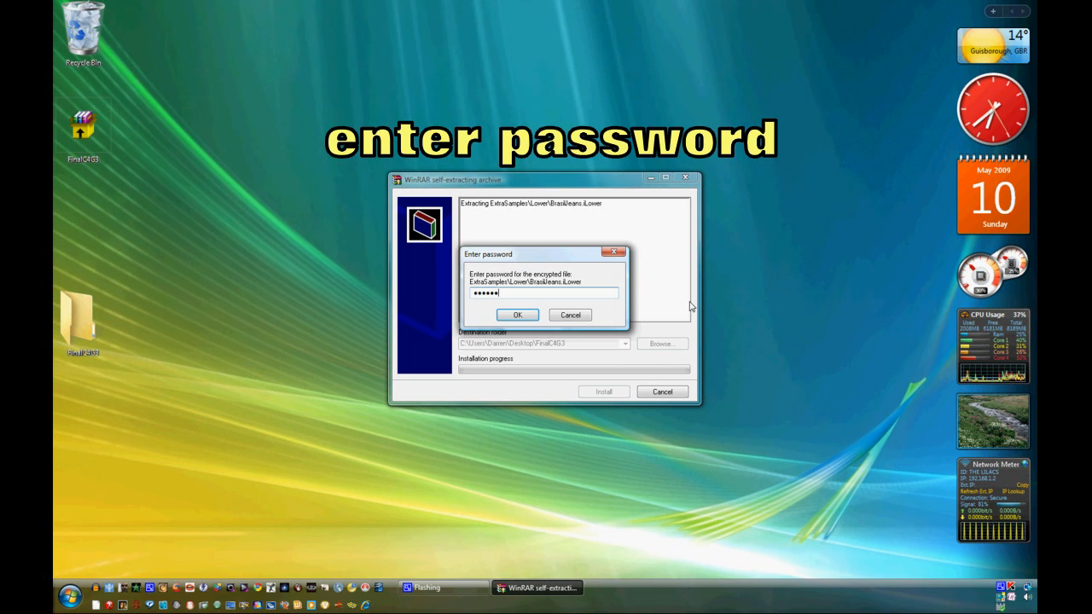
type("•••••••••••")
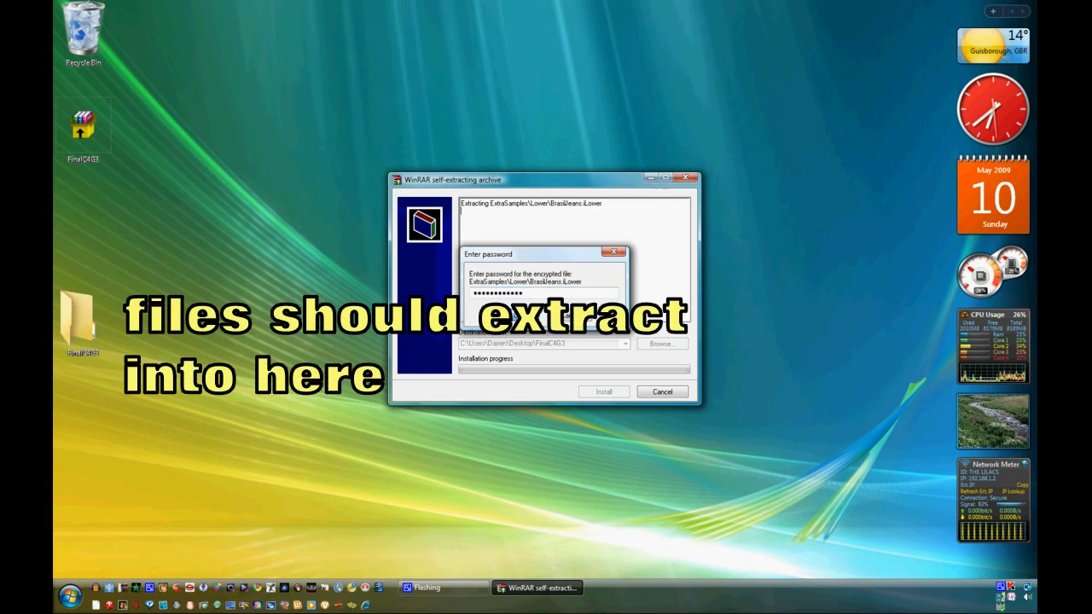
key("Return")
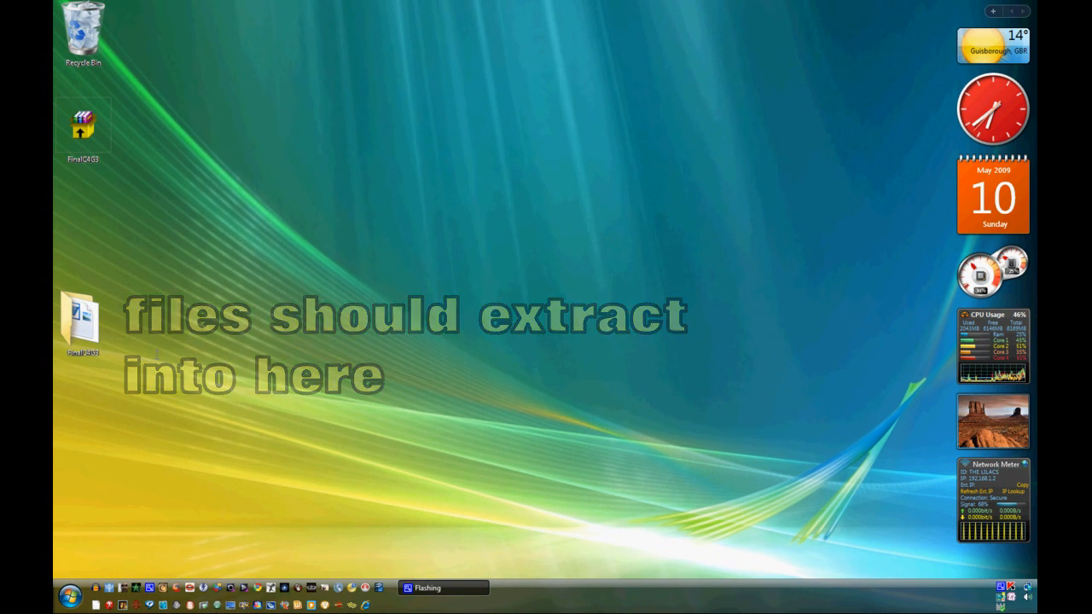
- Open the extracted FinalC4G3 folder and read the Cloth4G3 Roadmap document, then close it
double_click(83, 320)
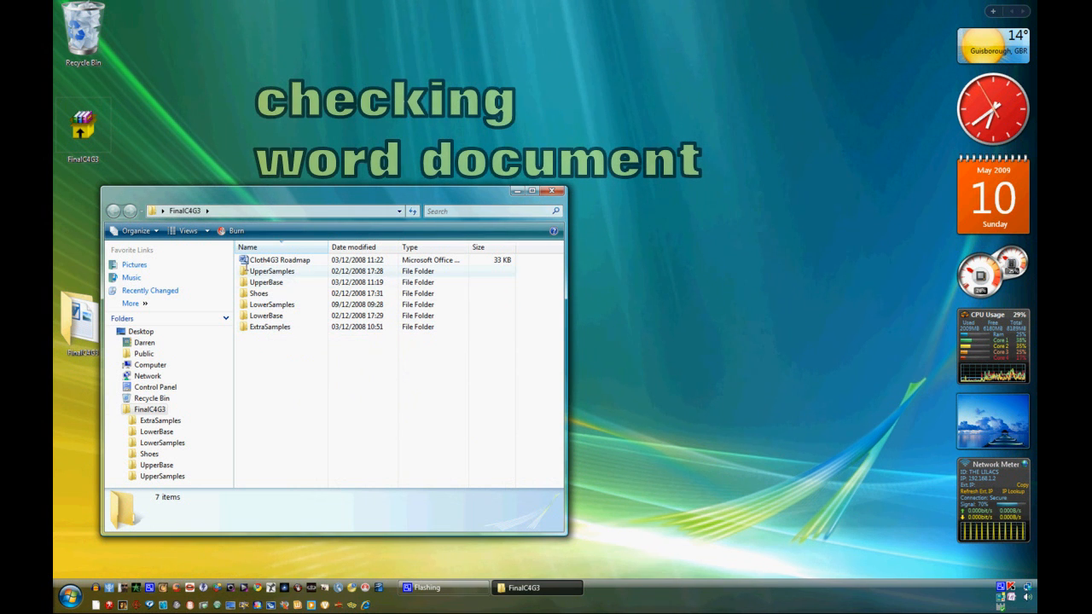
double_click(277, 260)
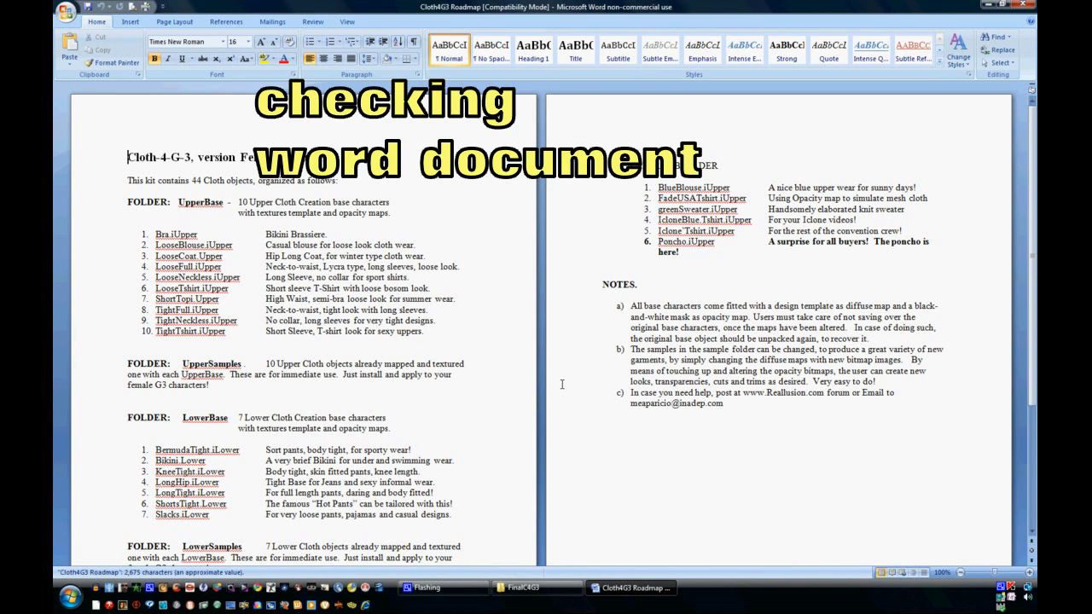
scroll(554, 393, "down", 1)
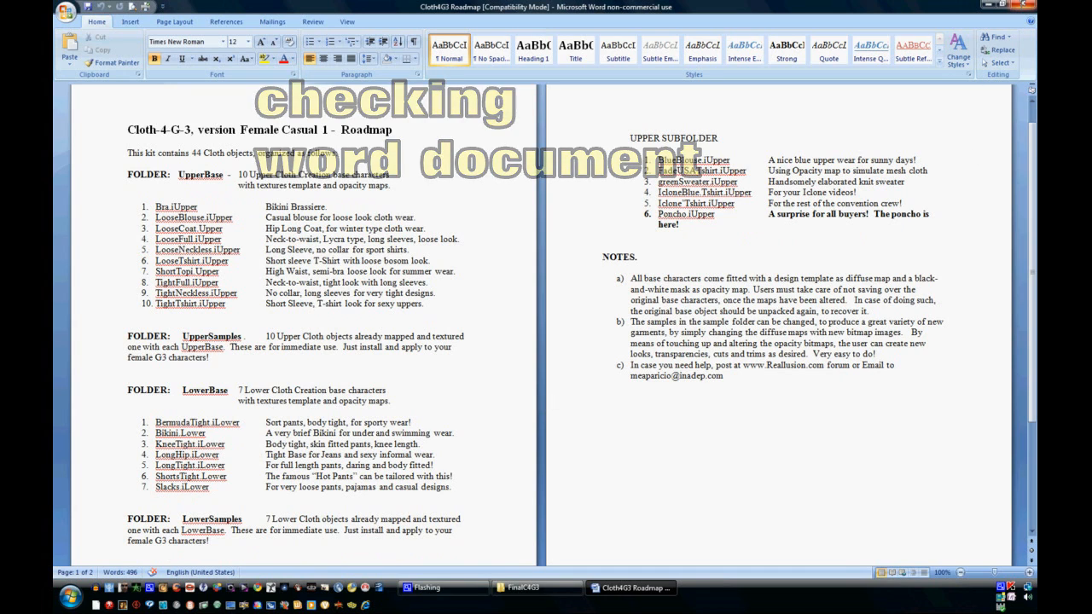
left_click(1022, 5)
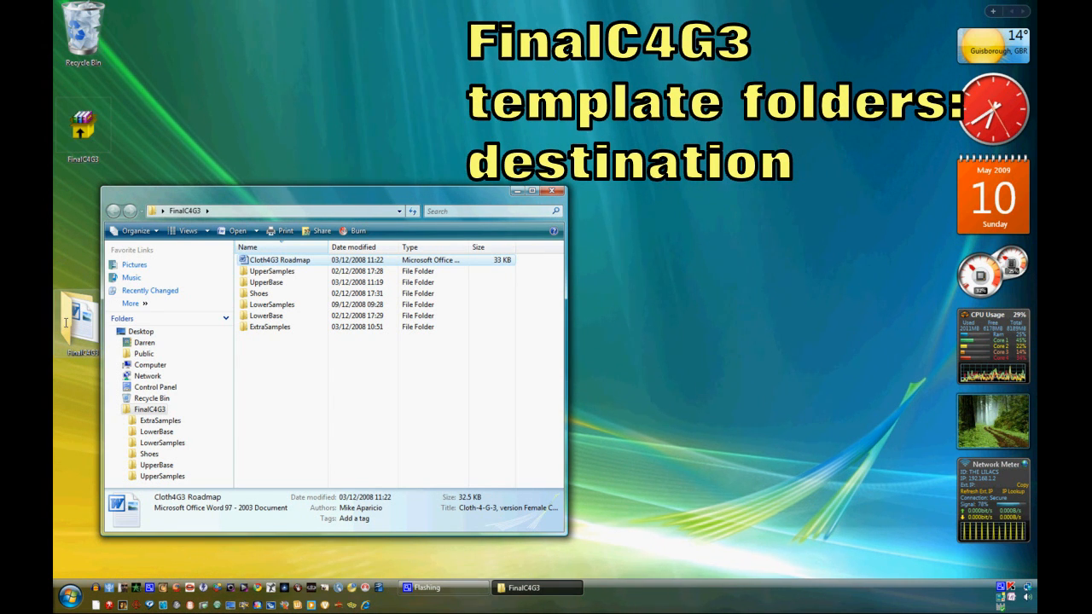
- Move the FinalC4G3 window aside and open Computer
left_click_drag(290, 191, 228, 5)
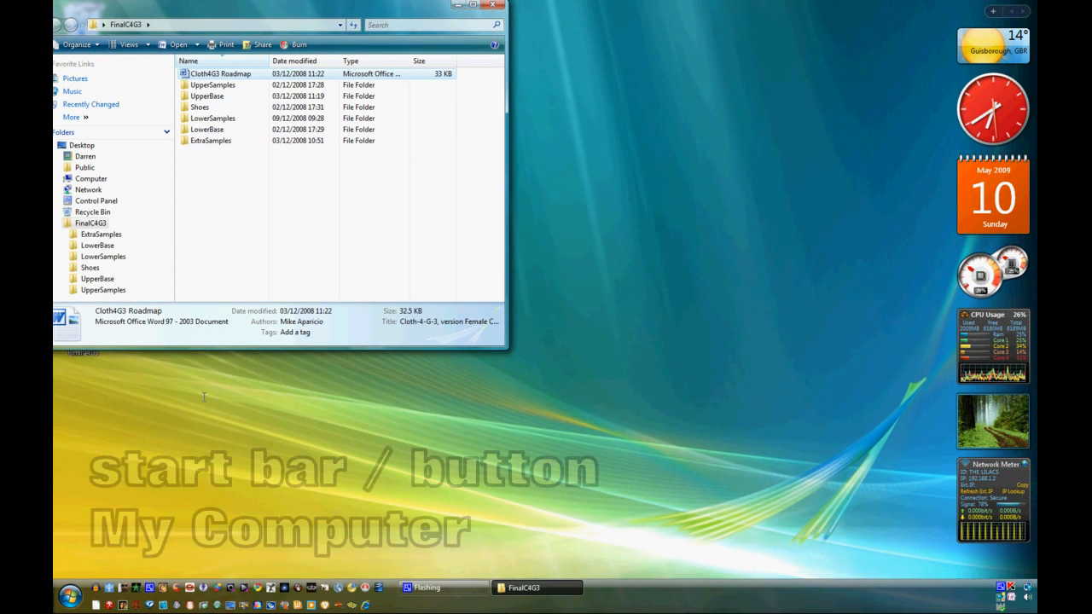
left_click(70, 596)
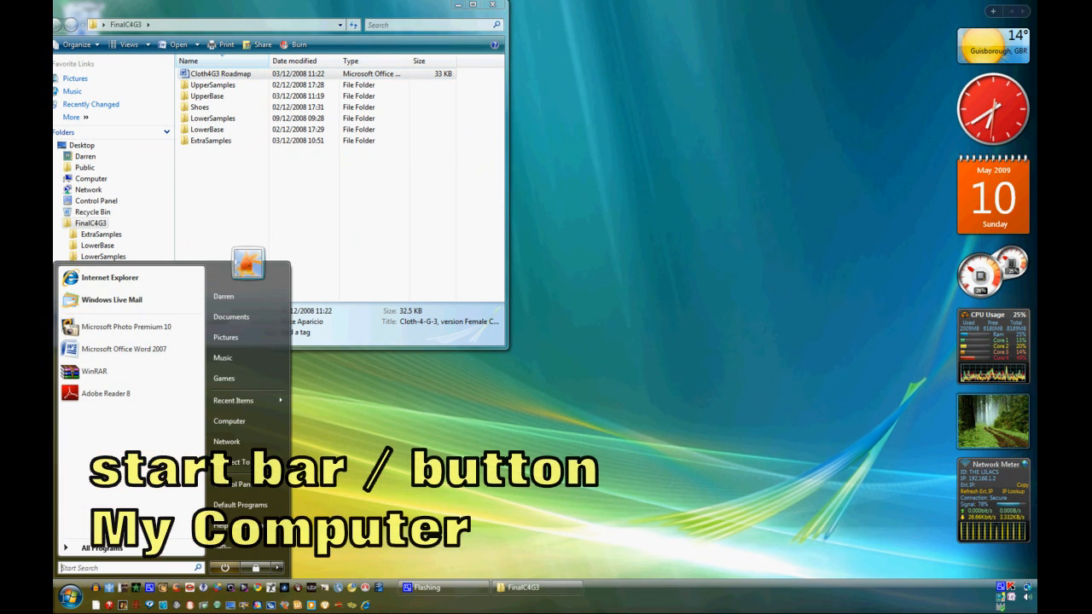
left_click(228, 421)
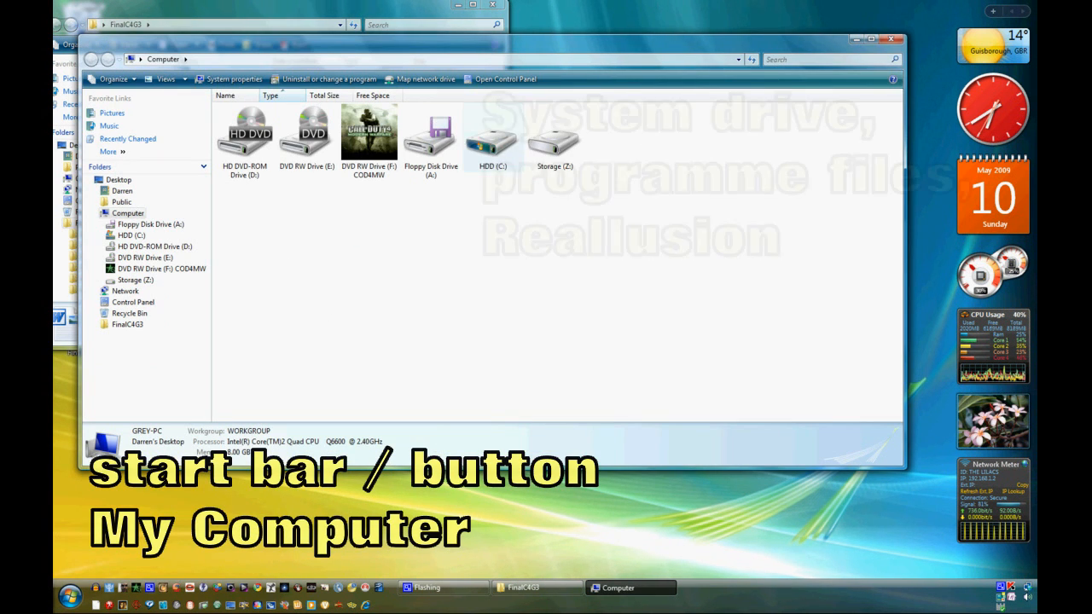
- Navigate to HDD (C:) > Program Files (x86) > Reallusion > iClone 3 > Template > iClone Template
double_click(492, 139)
left_click(264, 165)
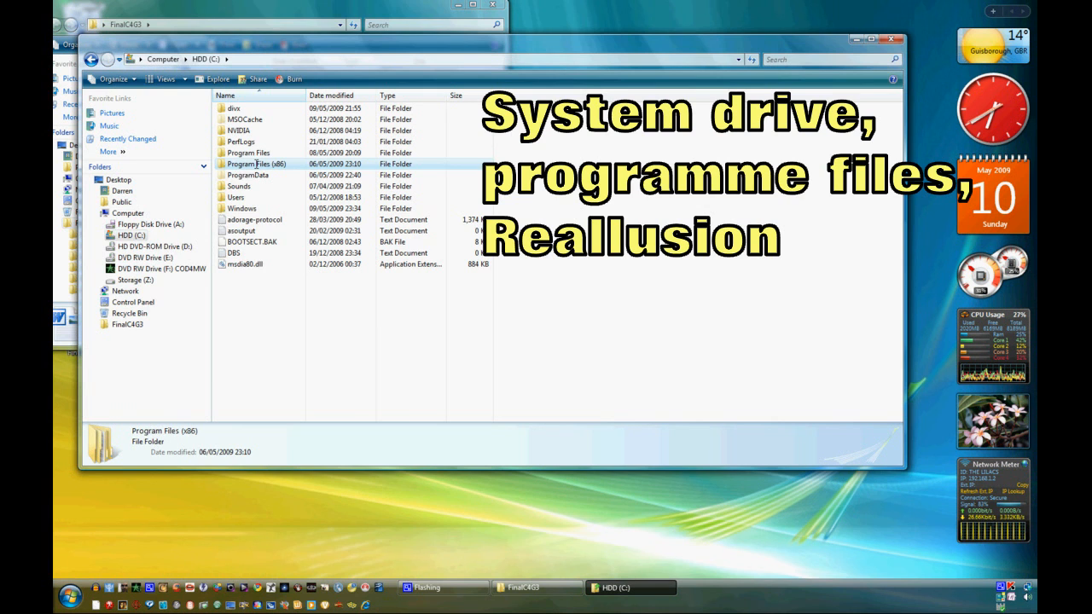
double_click(256, 163)
scroll(256, 164, "down", 14)
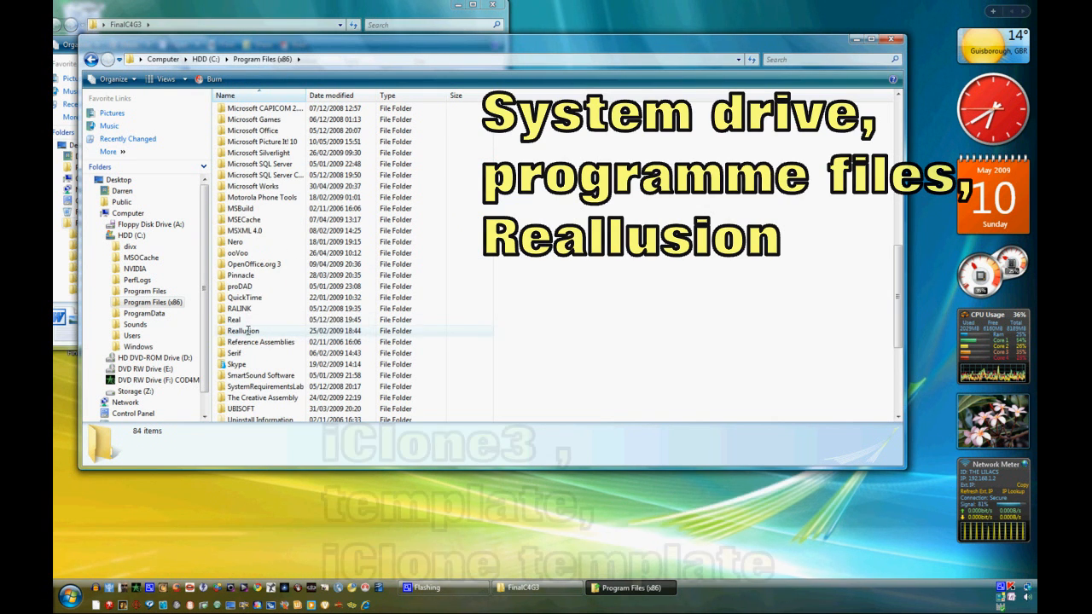
double_click(243, 330)
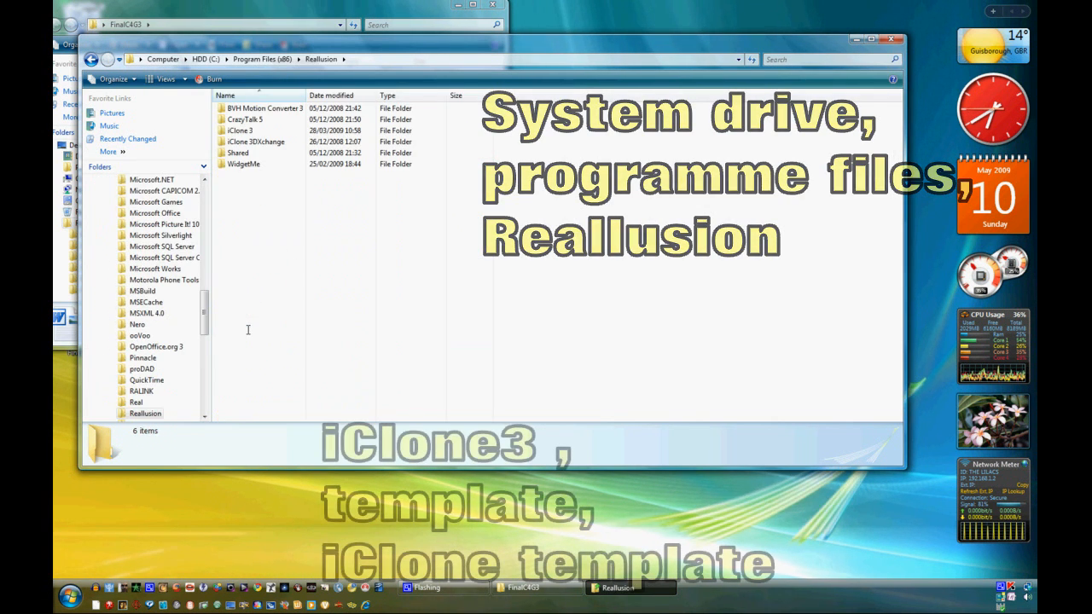
double_click(245, 130)
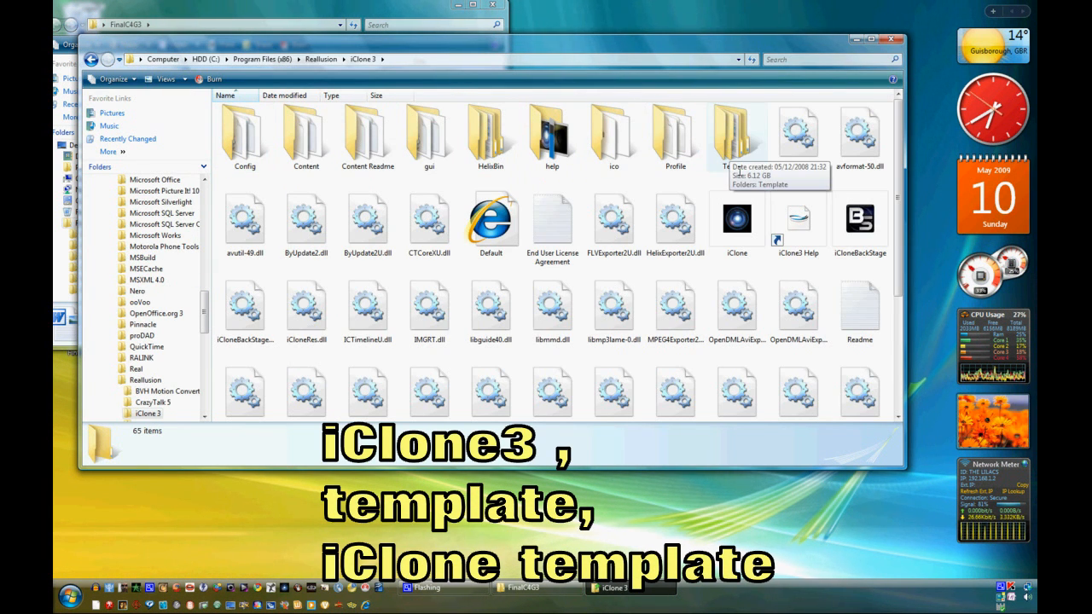
double_click(729, 136)
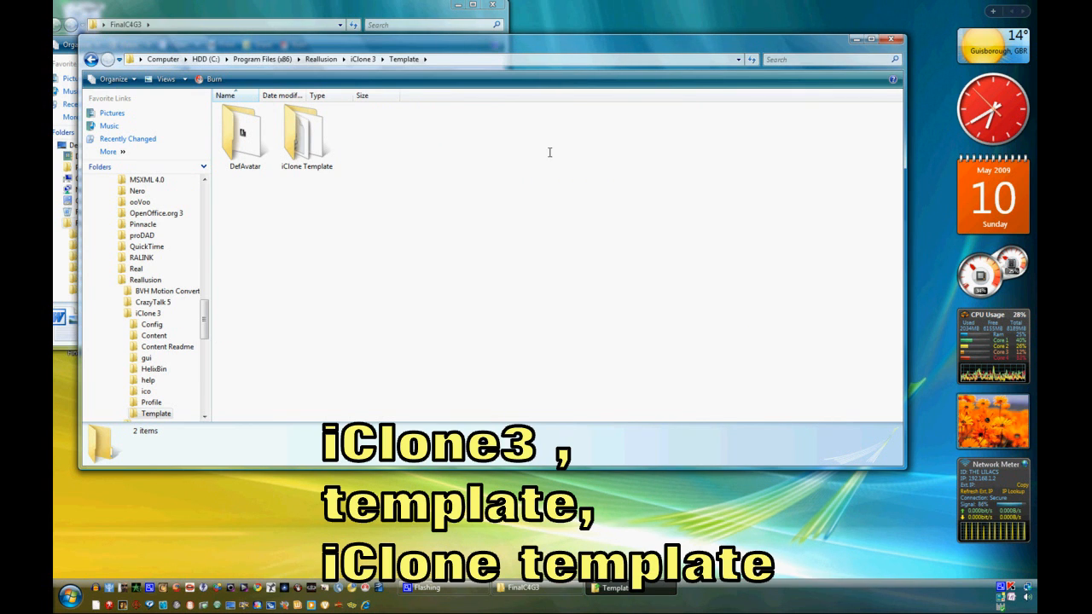
double_click(305, 137)
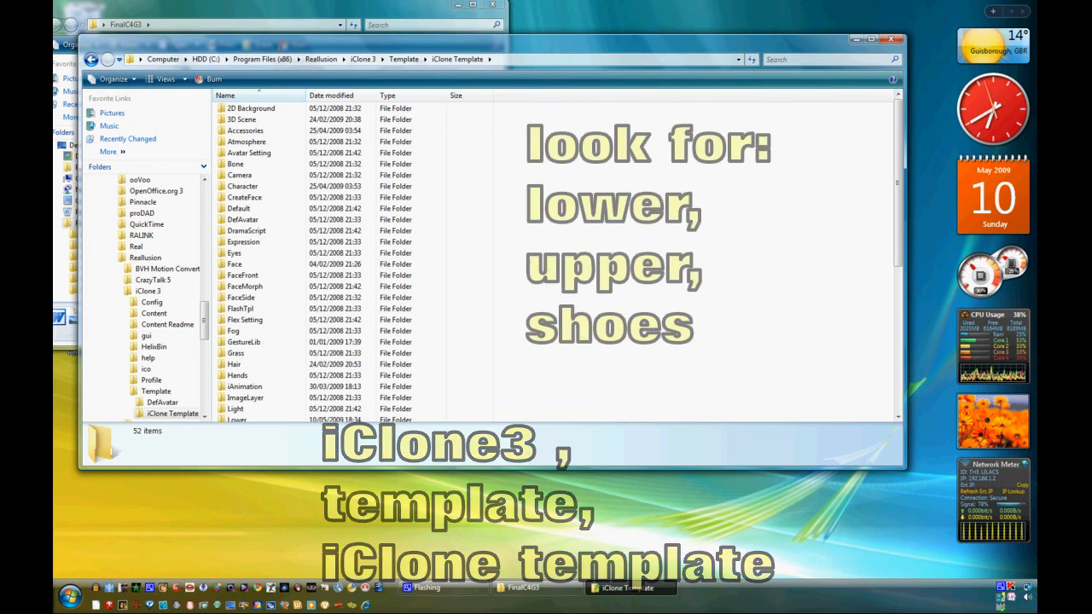
- Place the iClone Template window beside the FinalC4G3 window and open its Lower folder
left_click_drag(905, 255, 550, 256)
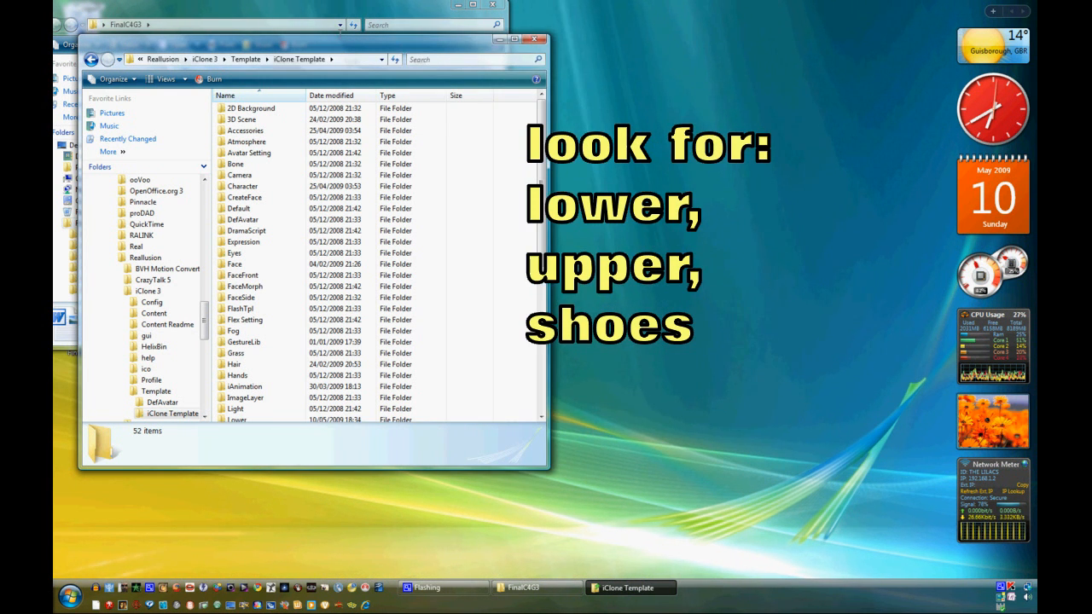
left_click_drag(307, 44, 734, 11)
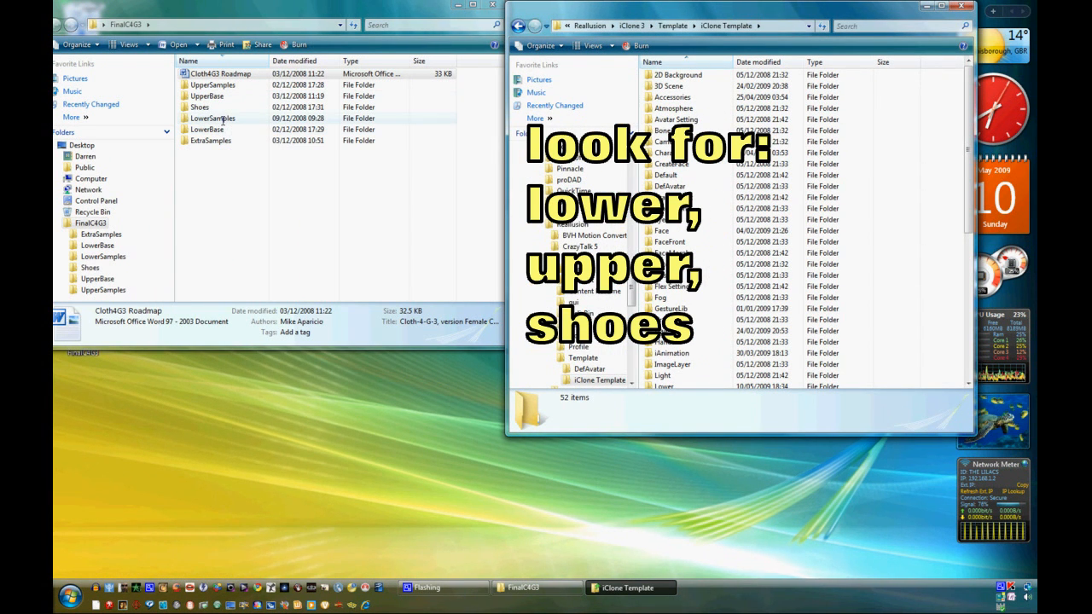
scroll(707, 290, "down", 1)
scroll(706, 290, "down", 1)
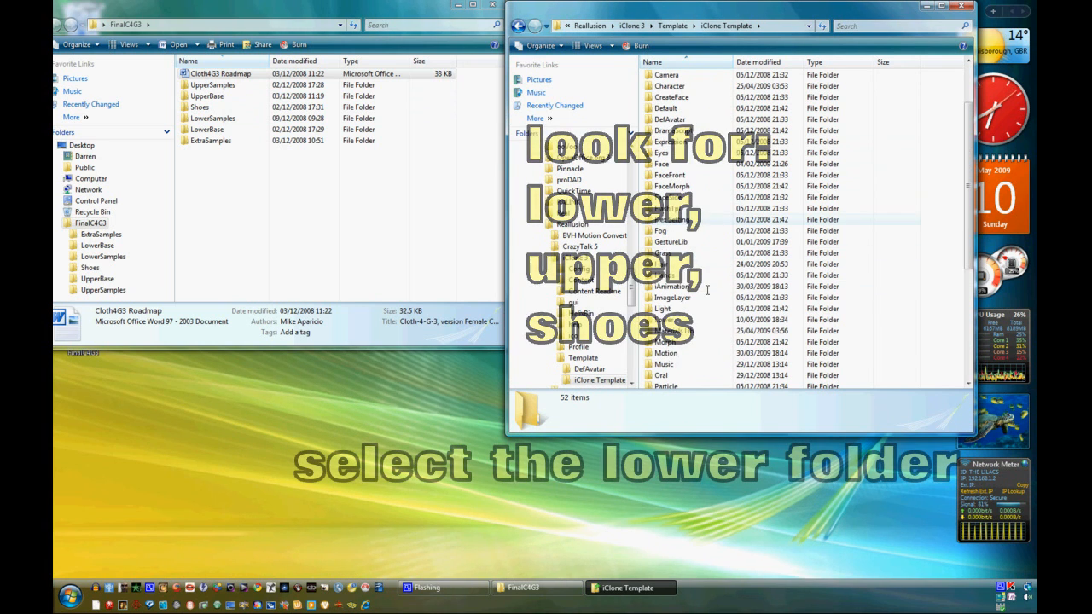
double_click(658, 319)
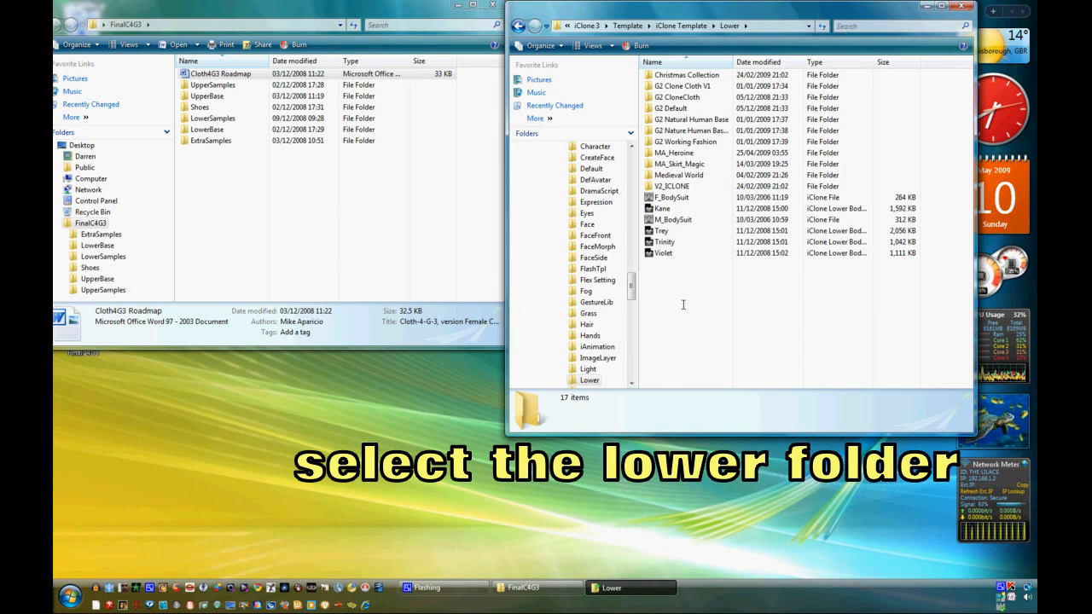
- Create a new folder named C4G3_Lower inside the Lower folder and open it
right_click(683, 304)
mouse_move(773, 439)
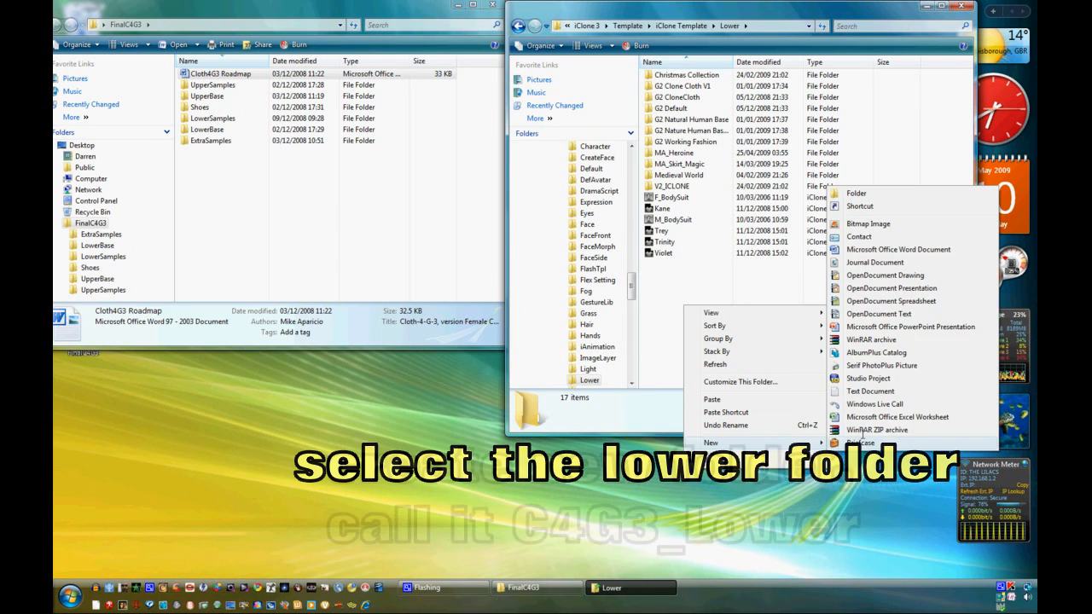
left_click(855, 193)
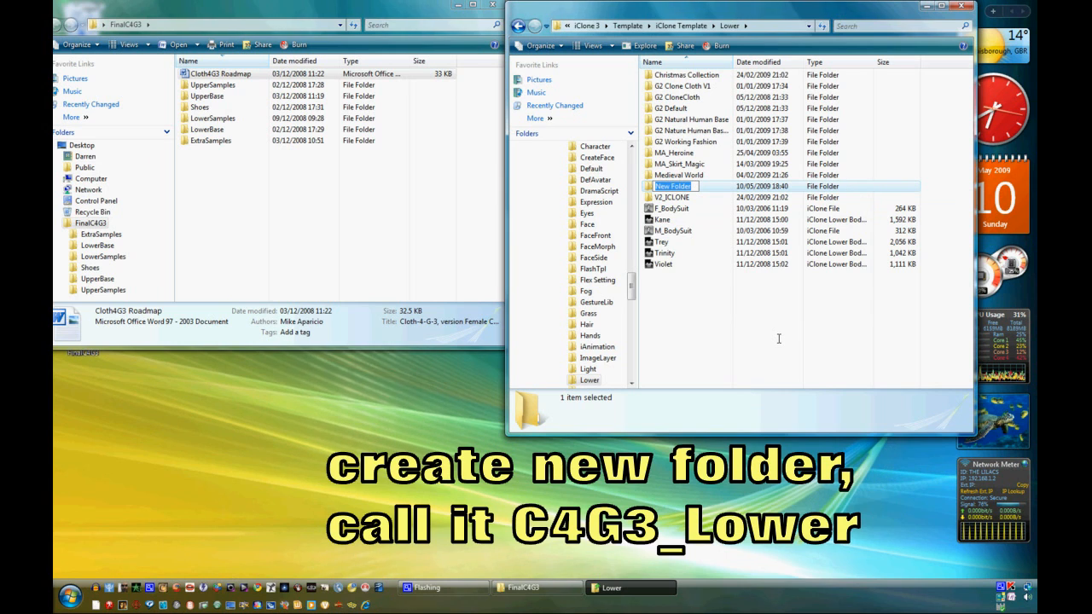
type("C")
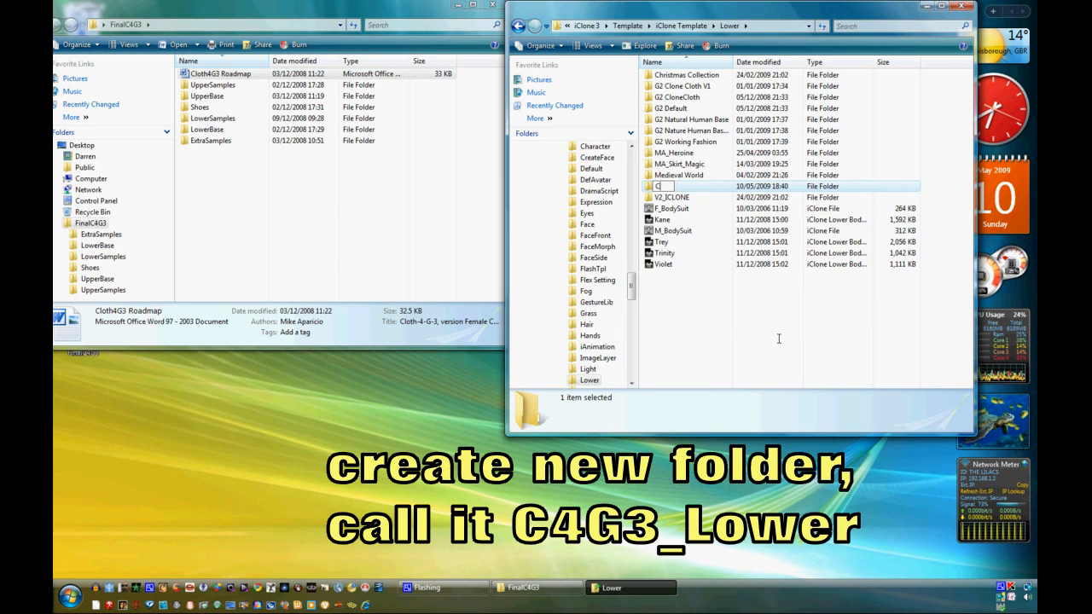
type("4G3_Lo")
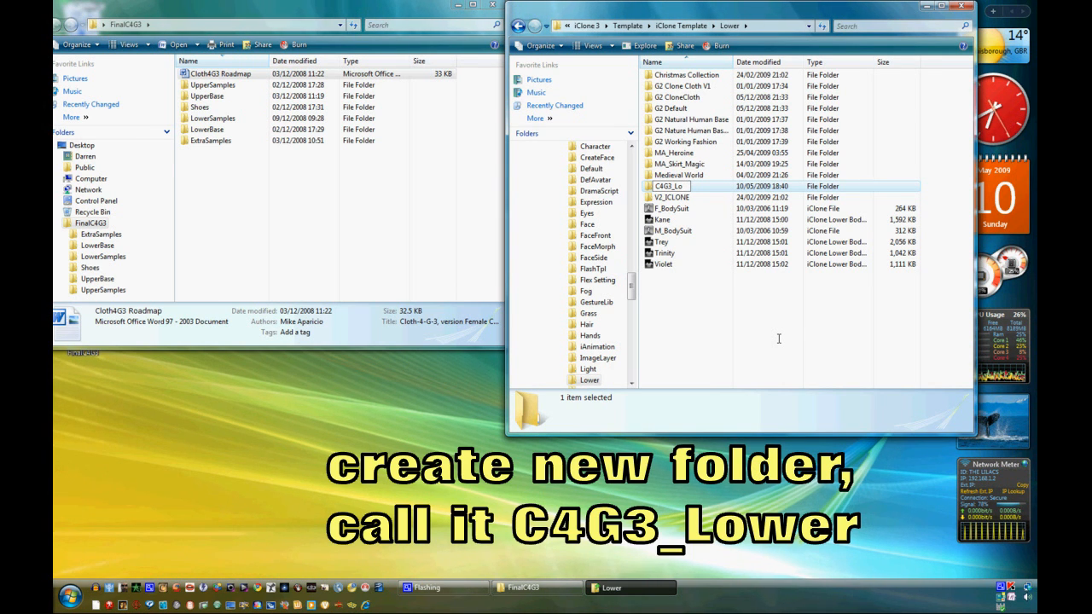
type("wer")
key("Return")
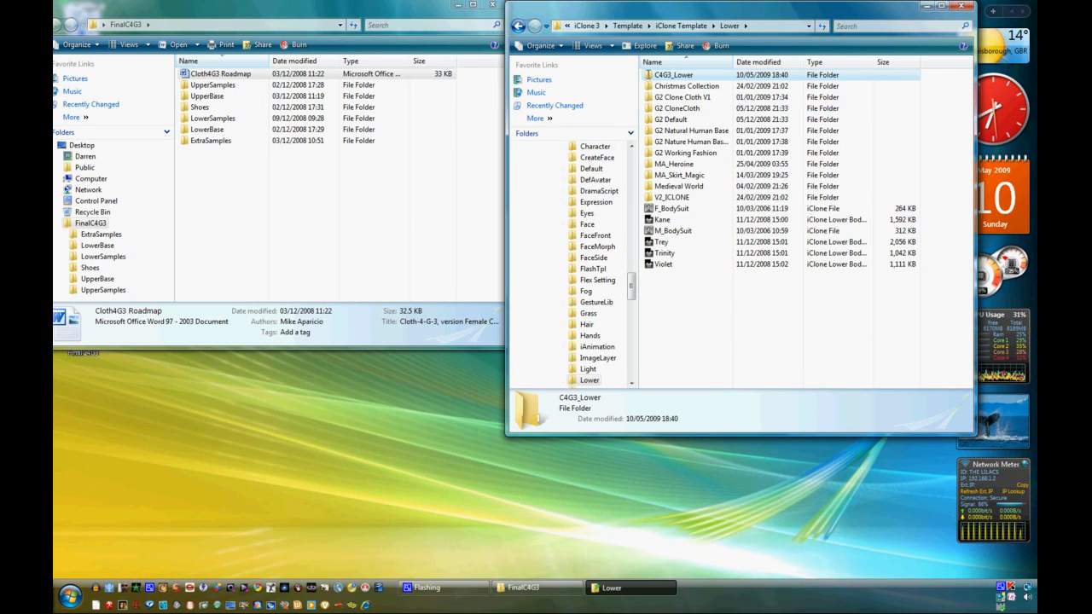
key("Return")
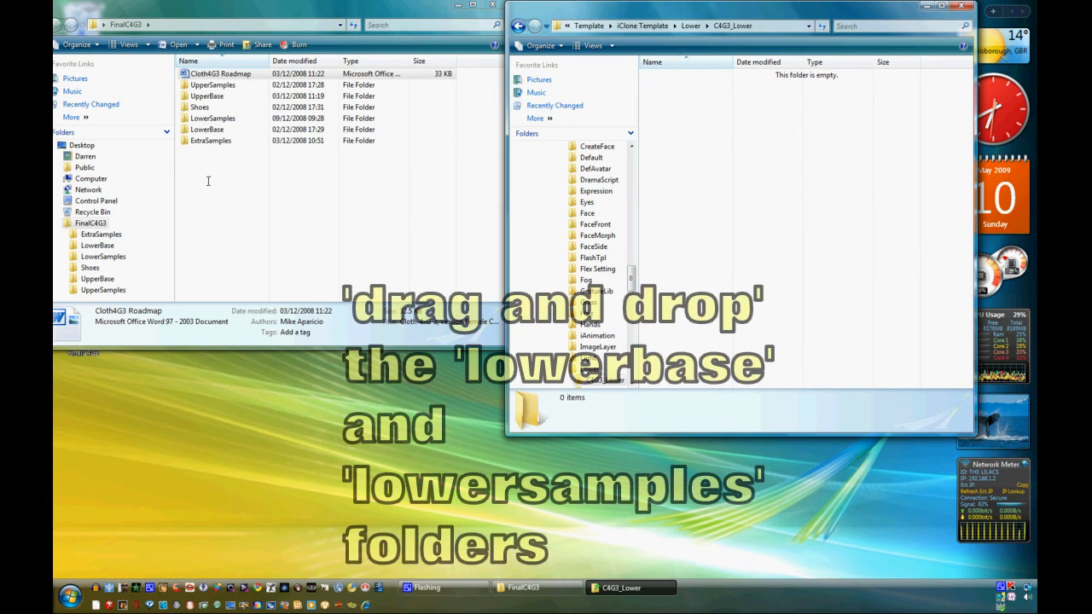
- Move the LowerBase and LowerSamples folders from FinalC4G3 into the C4G3_Lower folder
left_click(195, 117)
left_click_drag(195, 117, 804, 141)
left_click_drag(195, 118, 691, 140)
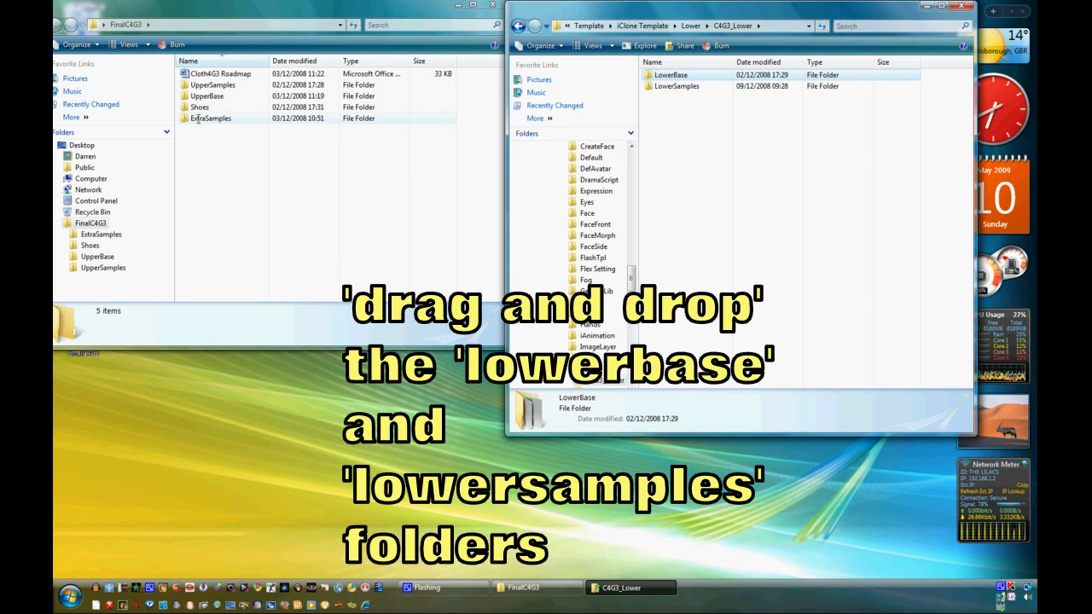
- Go back to the iClone Template folder and open its Upper folder
left_click(654, 25)
scroll(679, 264, "down", 5)
scroll(679, 263, "down", 3)
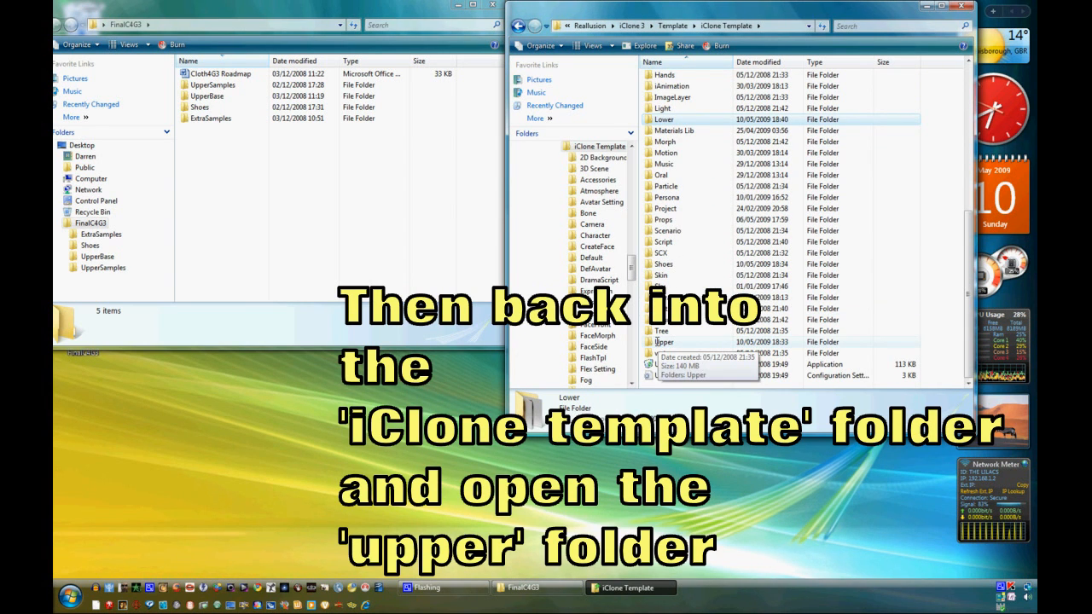
double_click(657, 342)
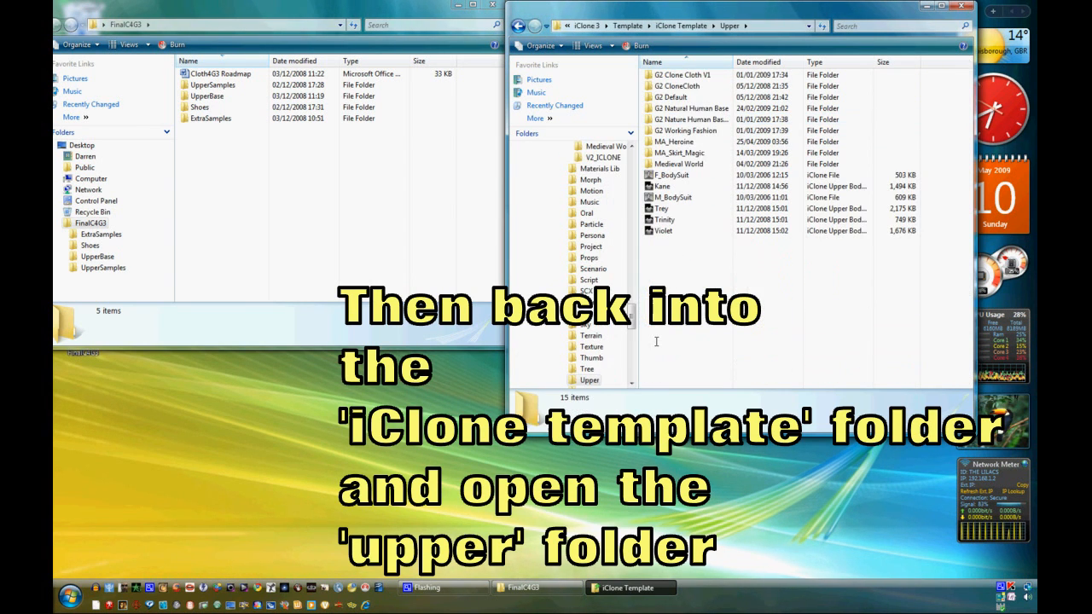
- Create a new folder named C4G3_Upper inside the Upper folder and open it
right_click(678, 289)
mouse_move(750, 427)
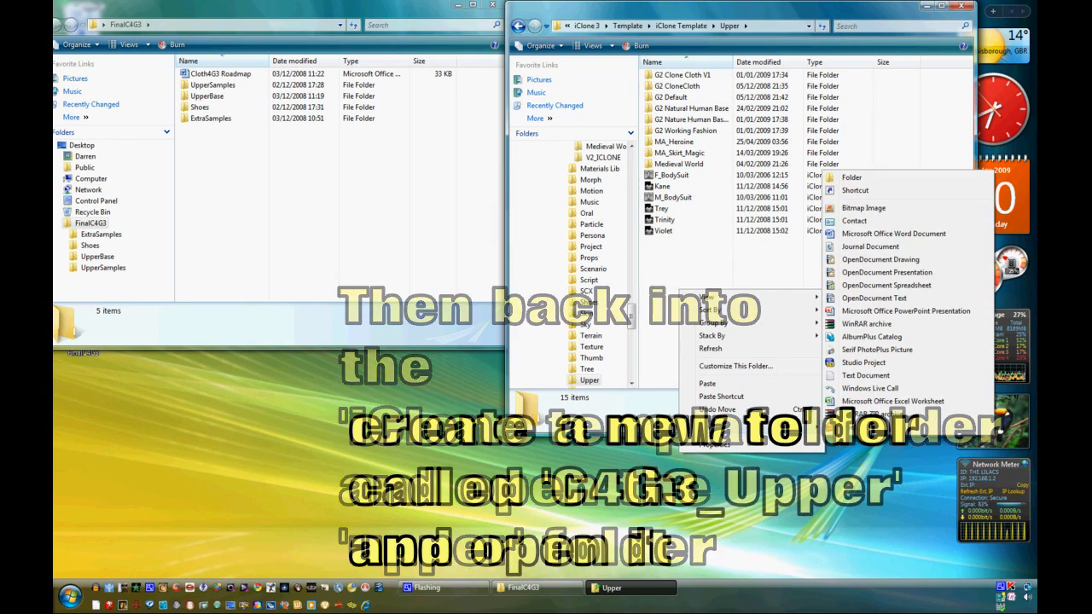
left_click(851, 177)
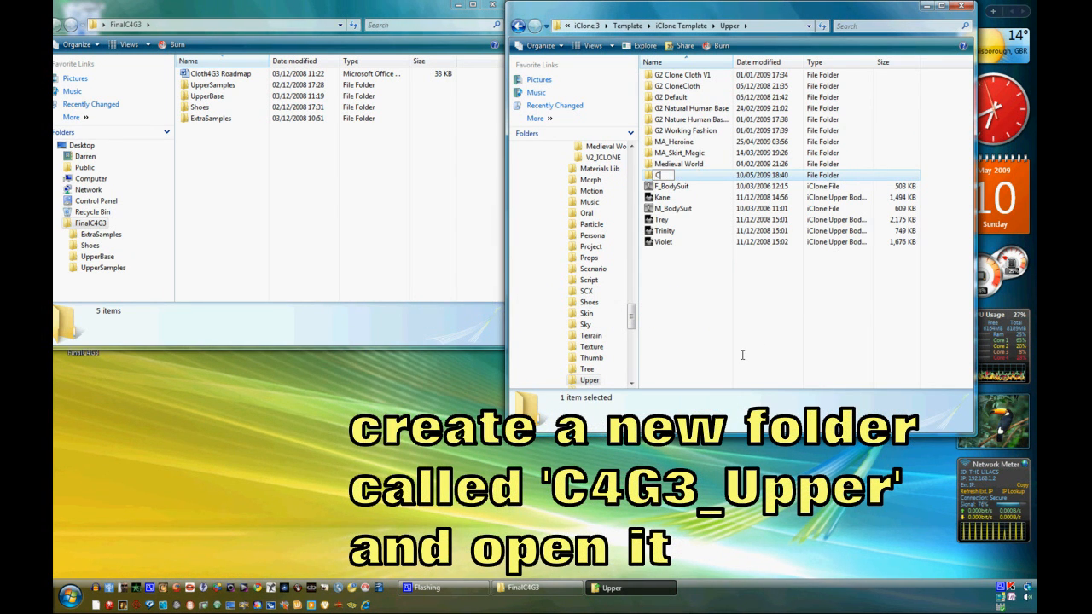
type("C4G3_Upper")
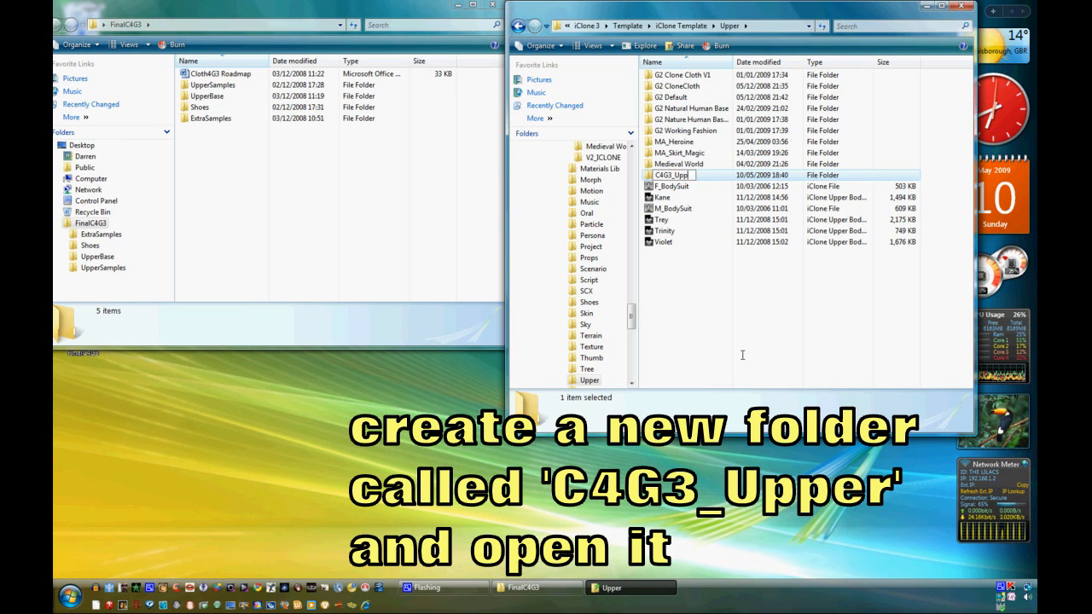
left_click(741, 355)
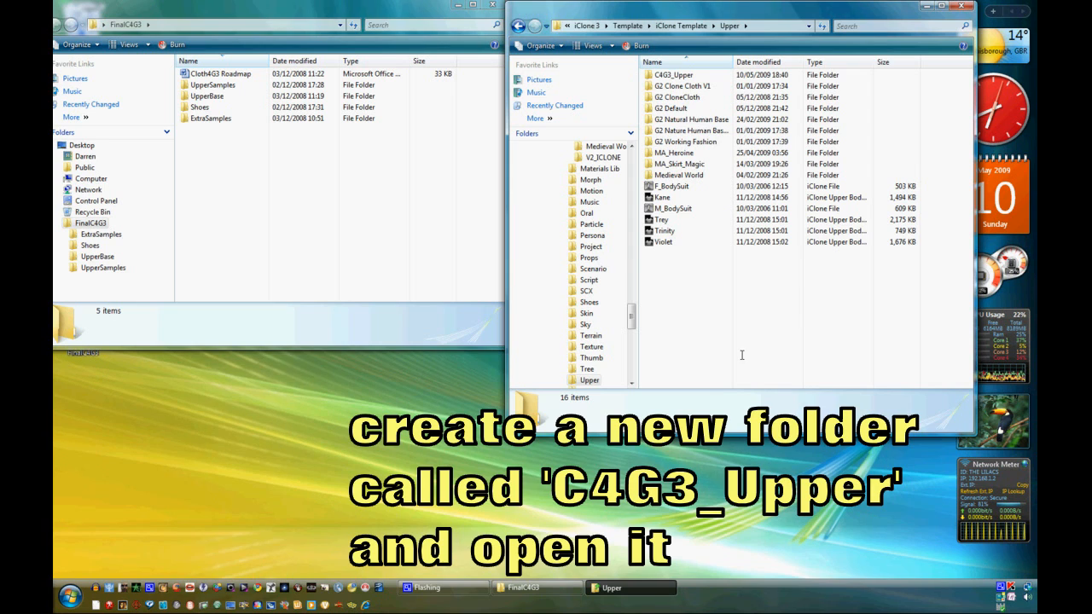
double_click(655, 75)
- Move the UpperSamples and UpperBase folders from FinalC4G3 into the C4G3_Upper folder
left_click_drag(212, 84, 751, 155)
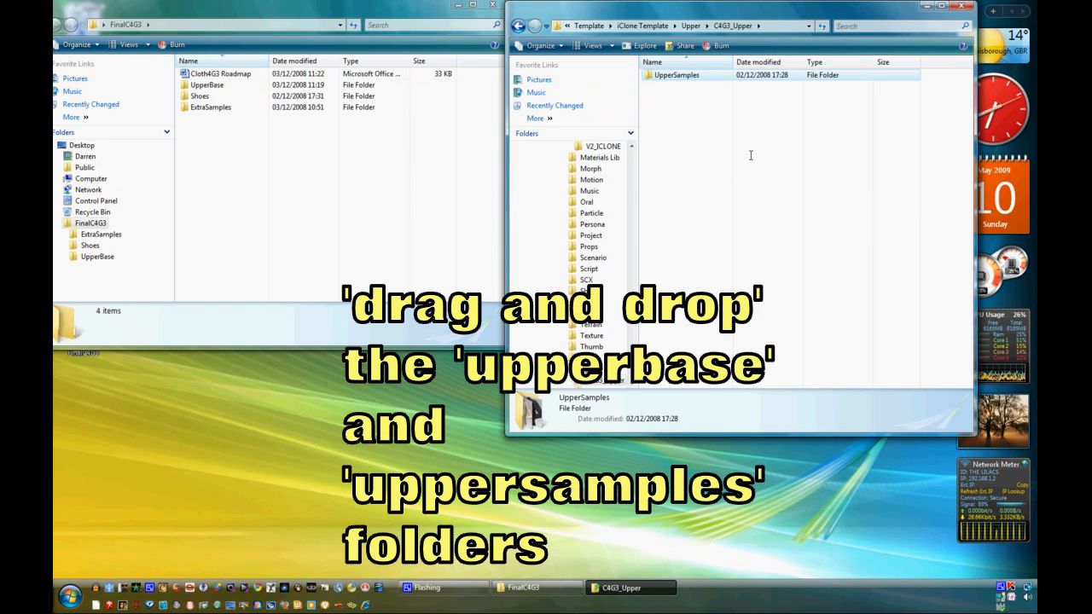
left_click_drag(204, 85, 733, 187)
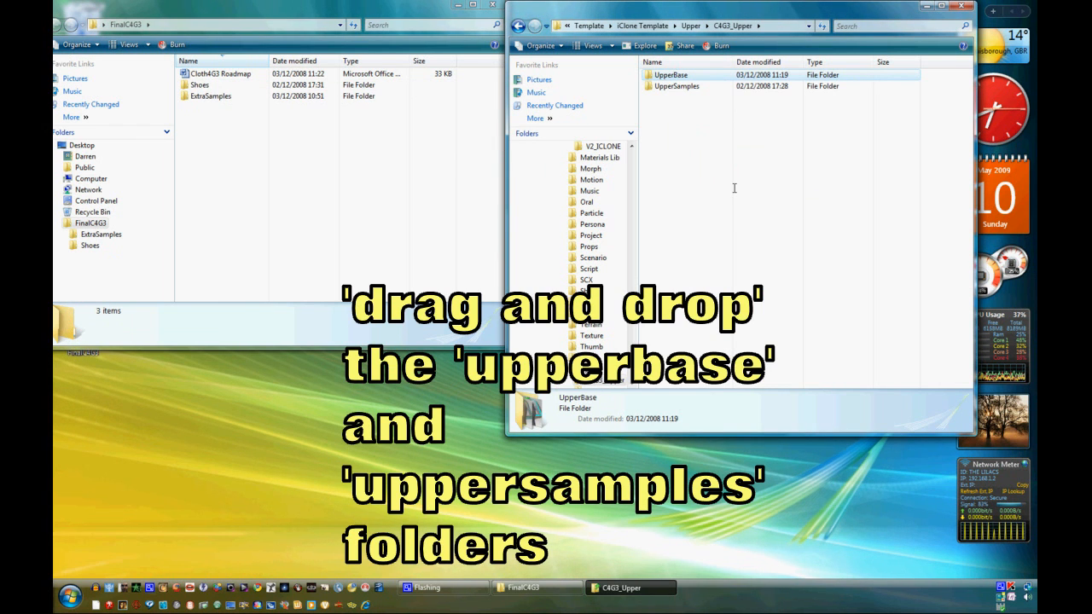
left_click(255, 190)
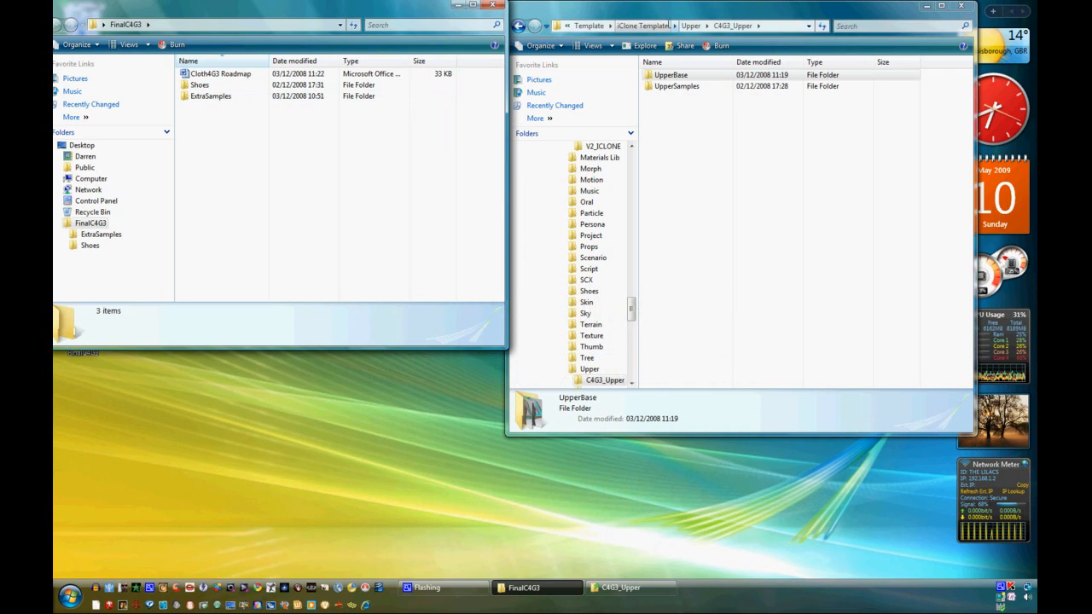
- In the iClone Template Shoes folder, create a folder named C4G3, open it, and move the Shoes folder into it
left_click(647, 26)
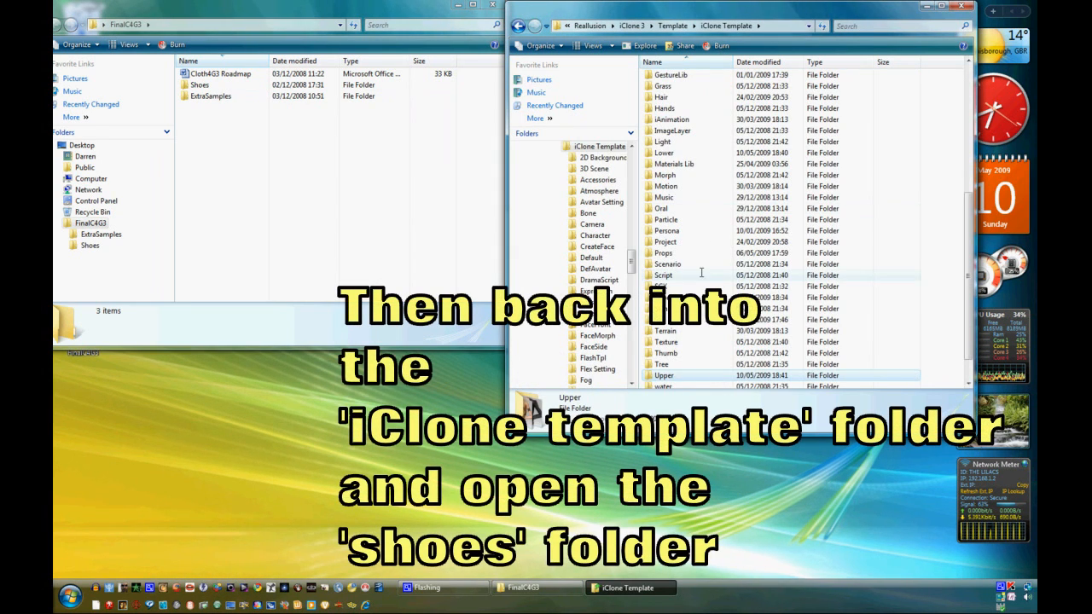
double_click(665, 297)
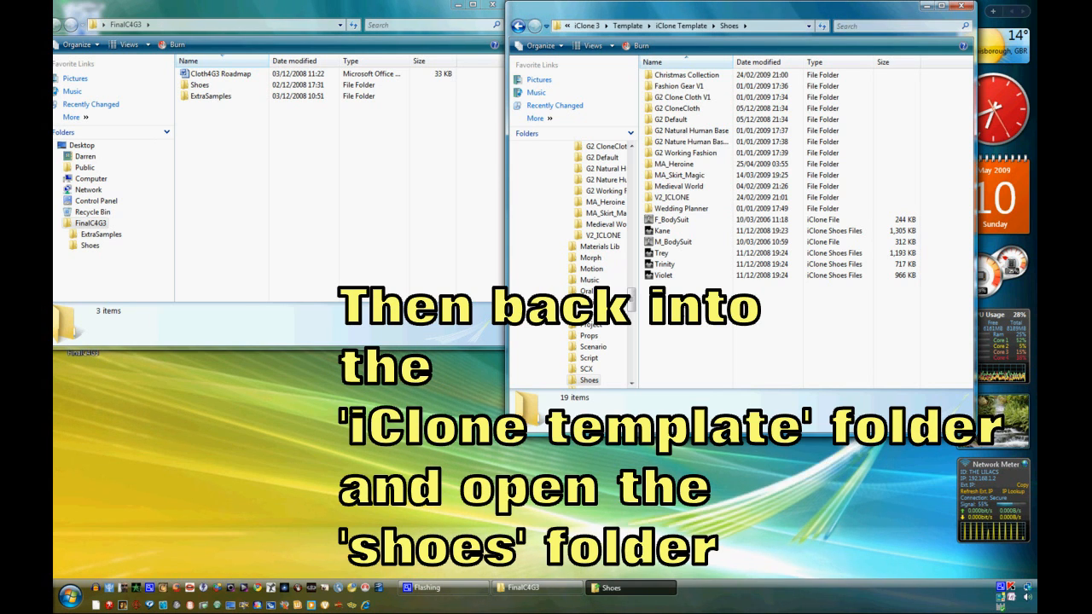
right_click(684, 314)
mouse_move(716, 450)
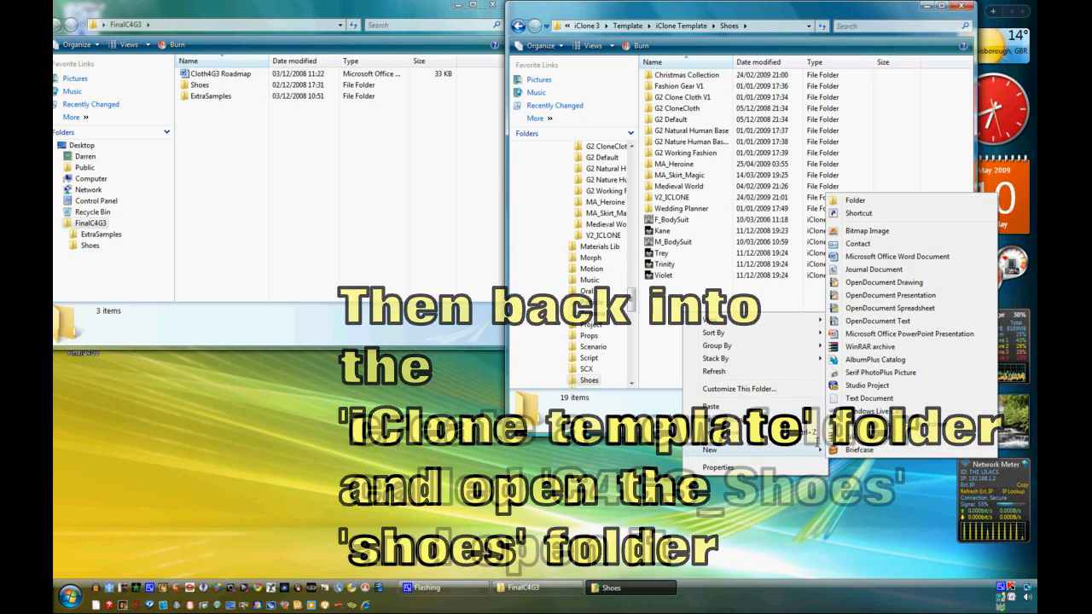
left_click(868, 201)
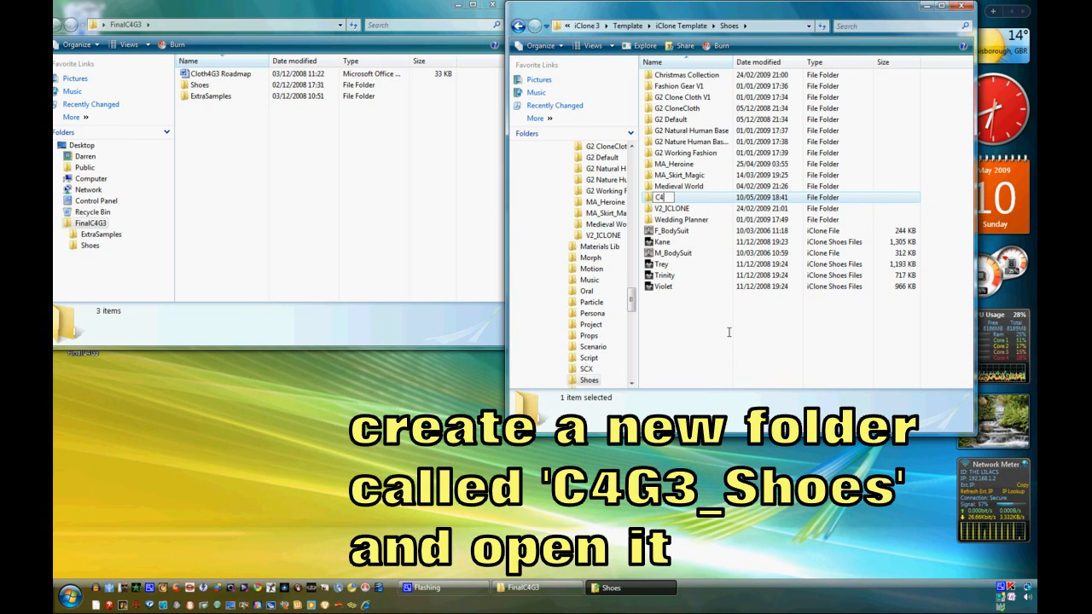
type("C4G3")
key("Return")
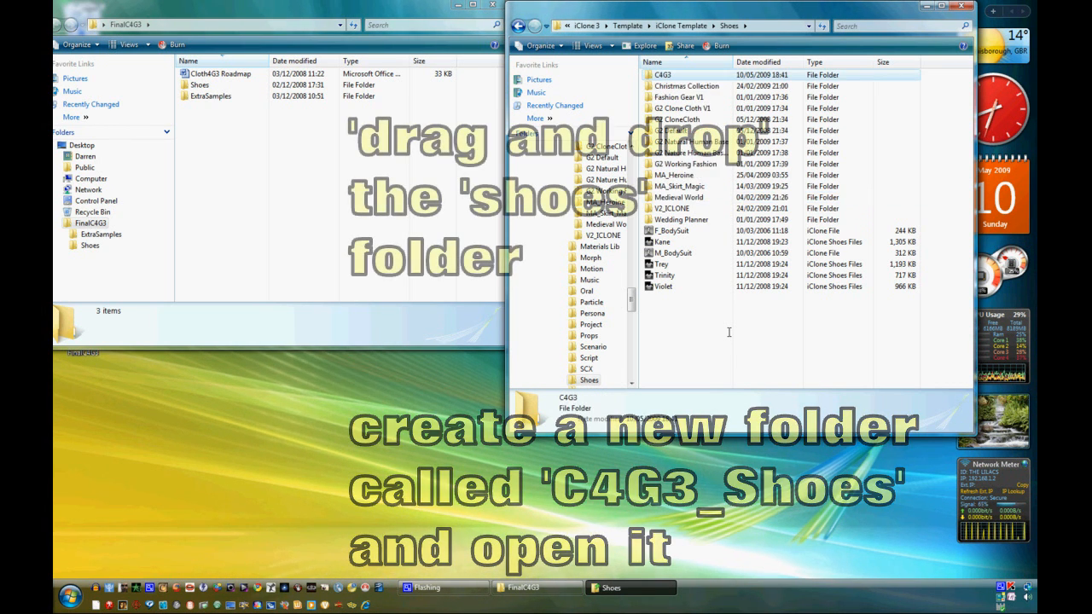
double_click(650, 75)
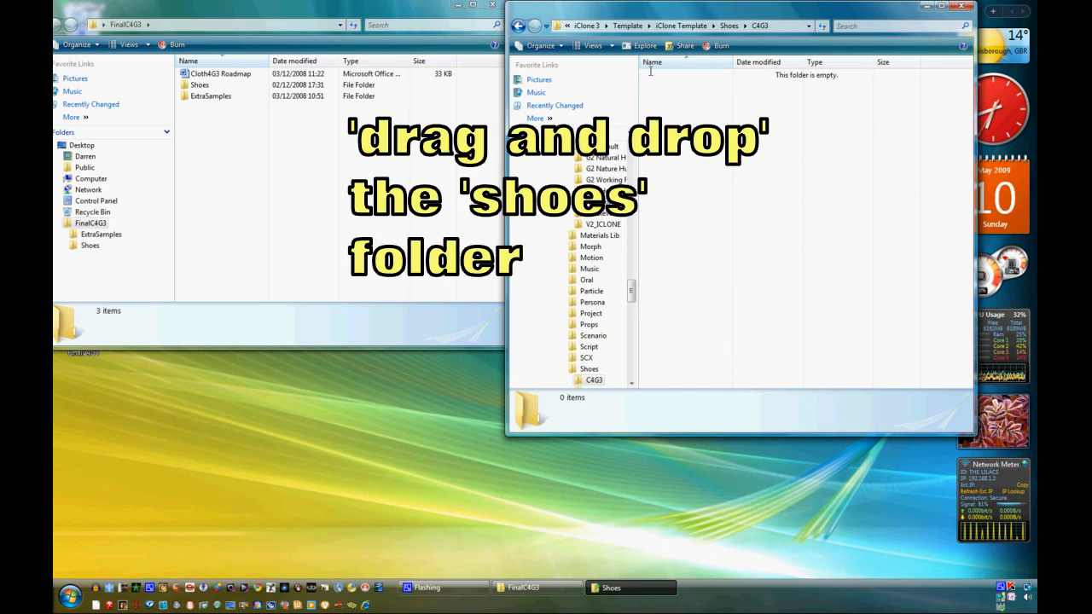
left_click_drag(183, 85, 717, 173)
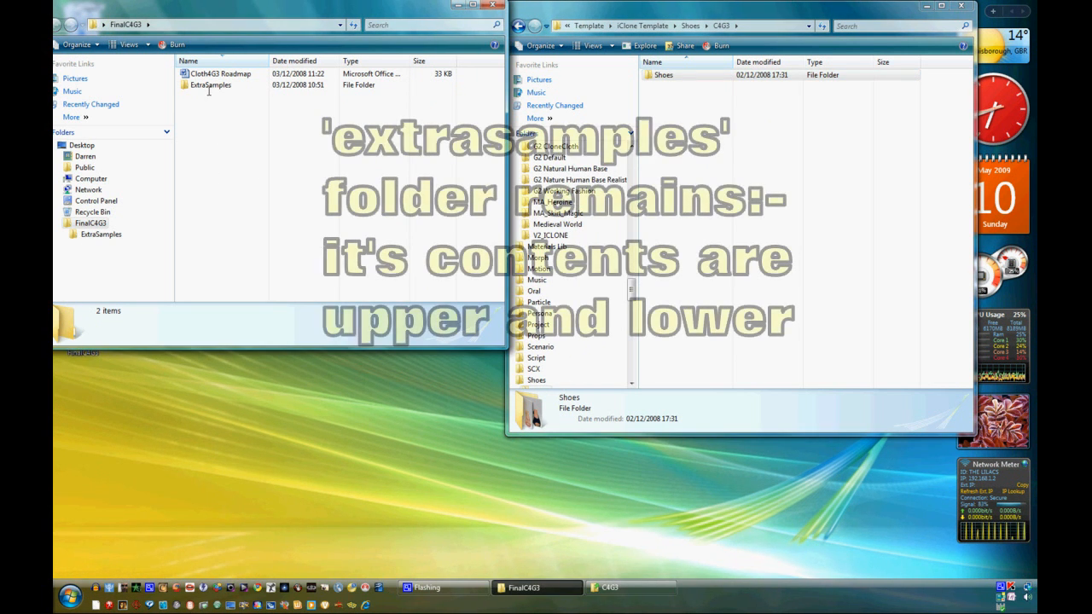
- Open ExtraSamples and move its Lower folder into the template C4G3_Lower folder
double_click(184, 86)
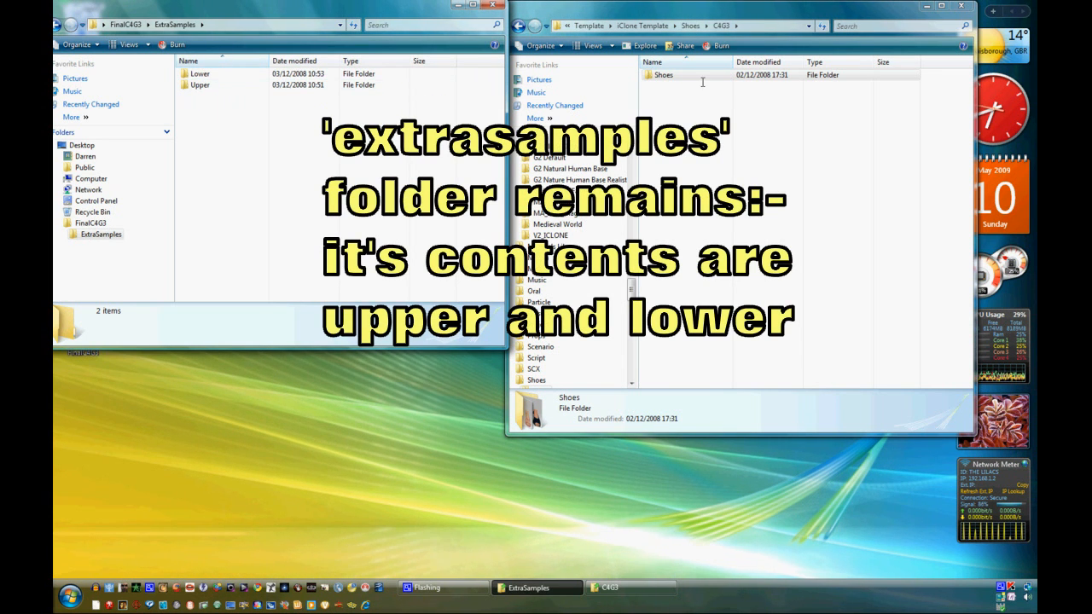
left_click(631, 25)
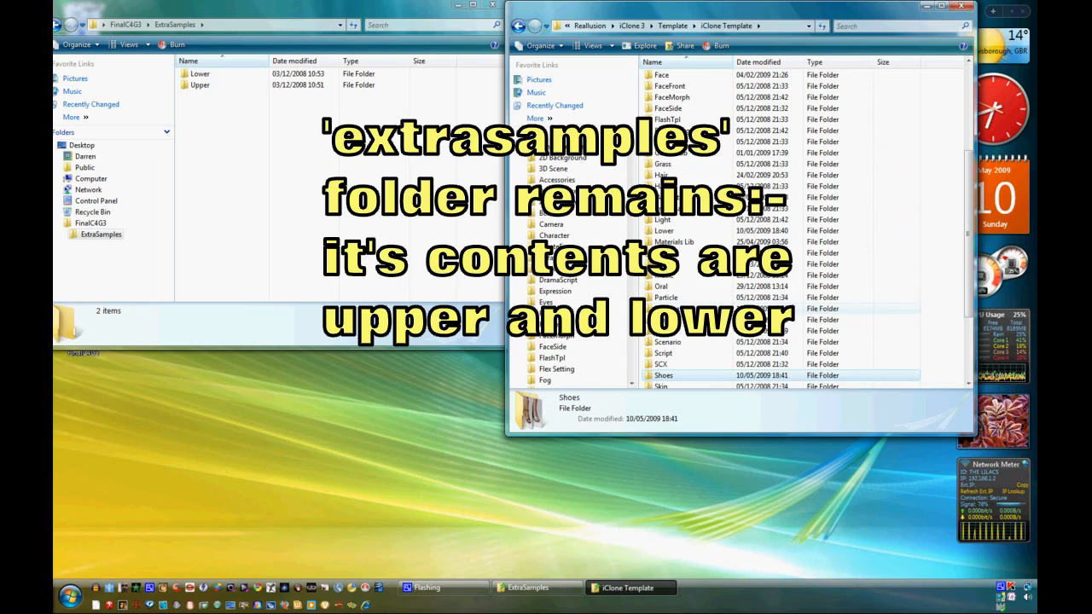
double_click(662, 230)
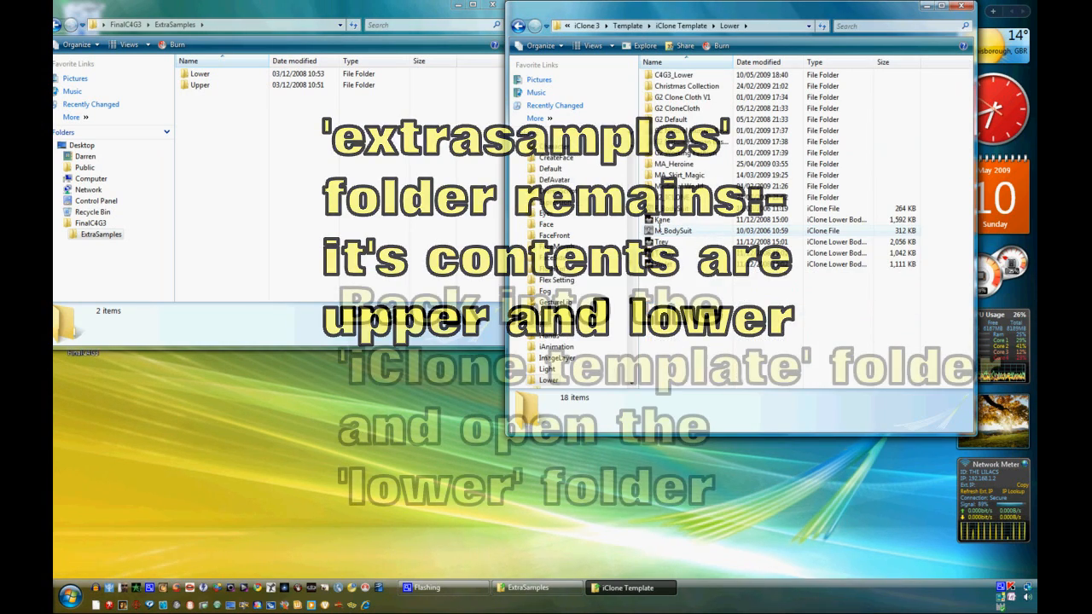
double_click(667, 75)
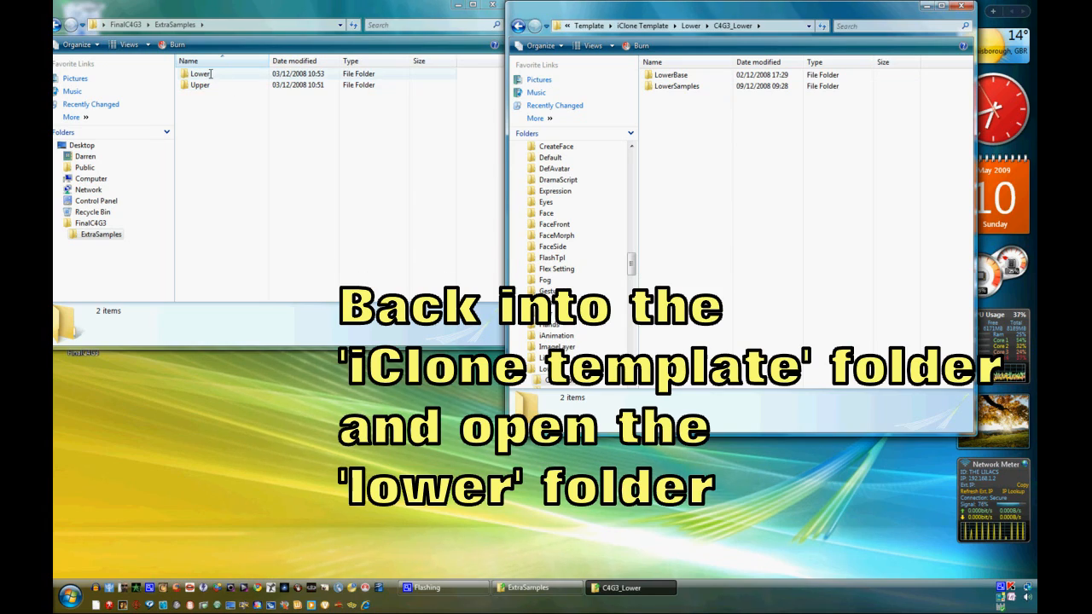
left_click_drag(210, 74, 721, 165)
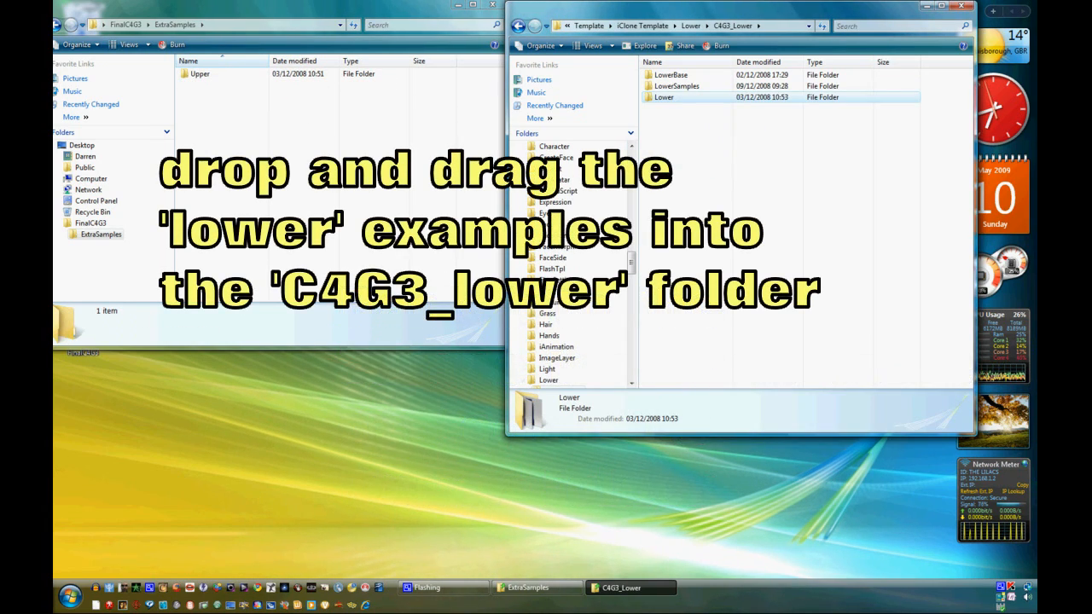
- Open the template C4G3_Upper folder and move the ExtraSamples Upper folder into it
left_click(645, 27)
scroll(803, 348, "down", 6)
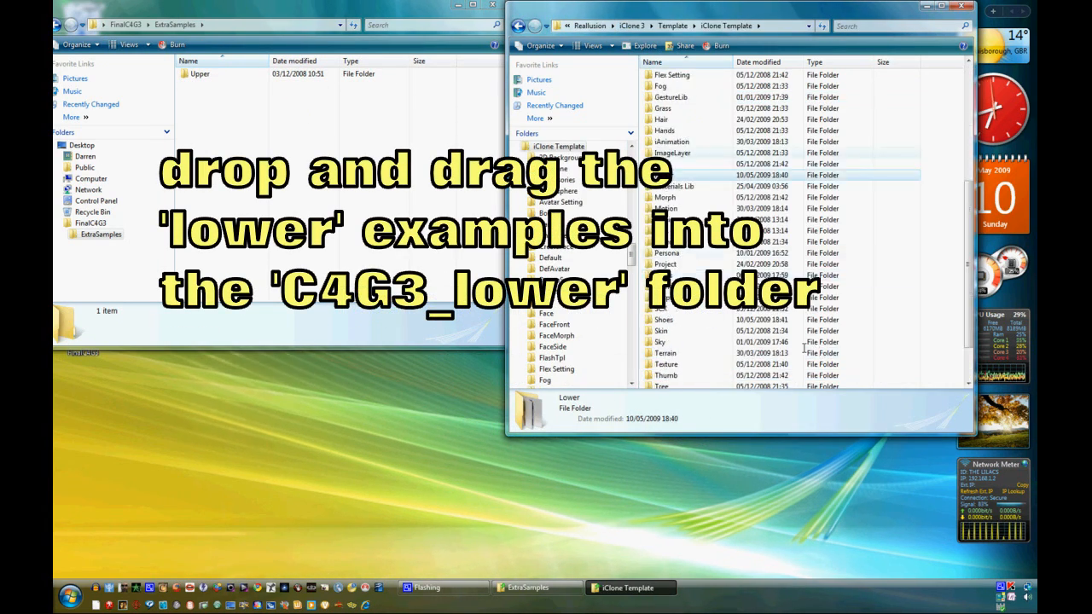
scroll(666, 346, "down", 2)
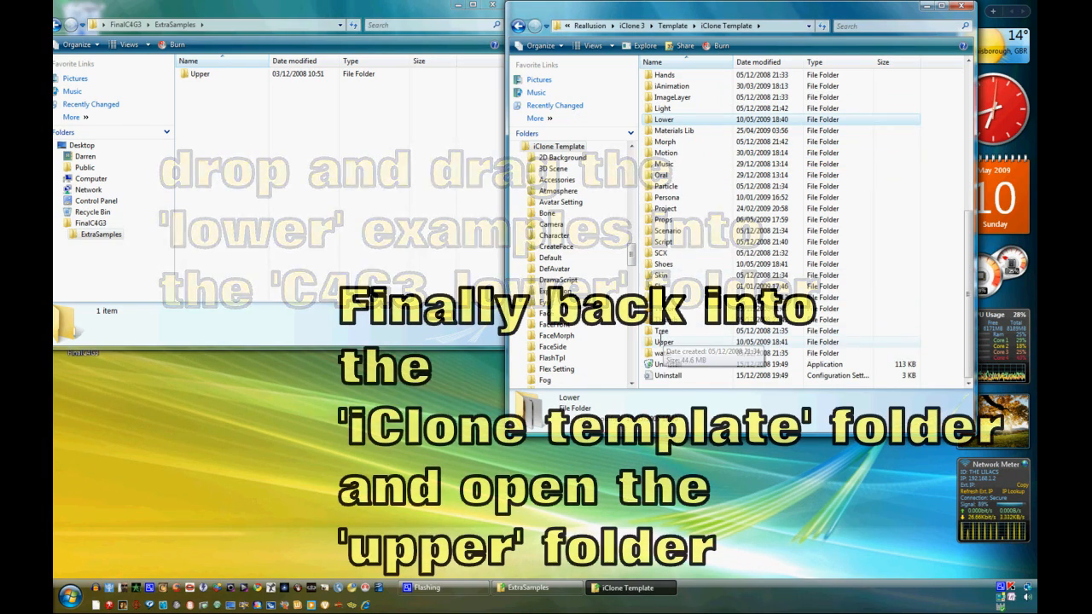
double_click(664, 342)
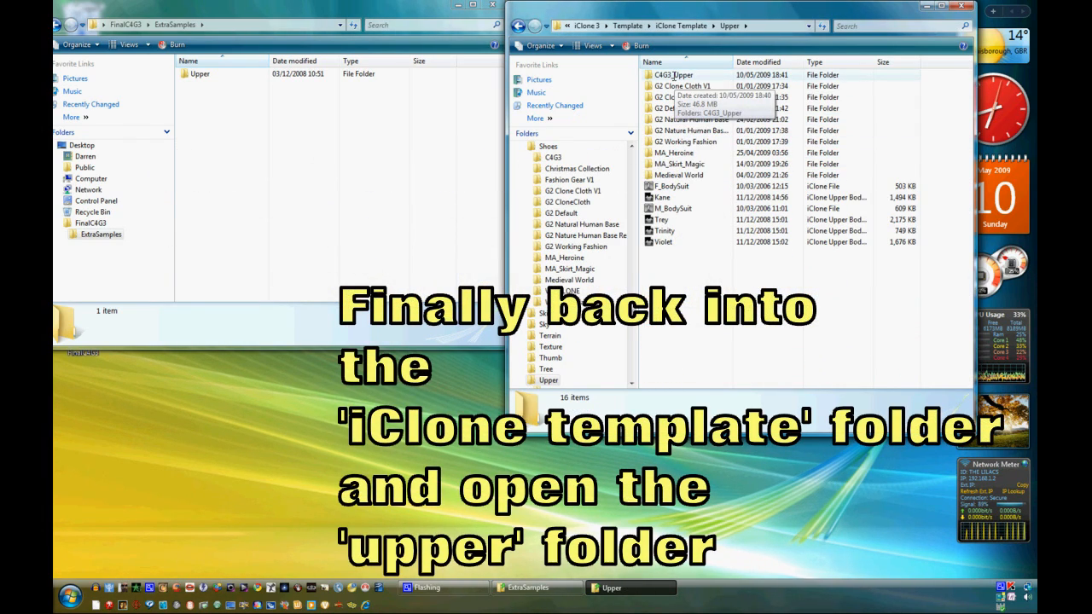
double_click(673, 75)
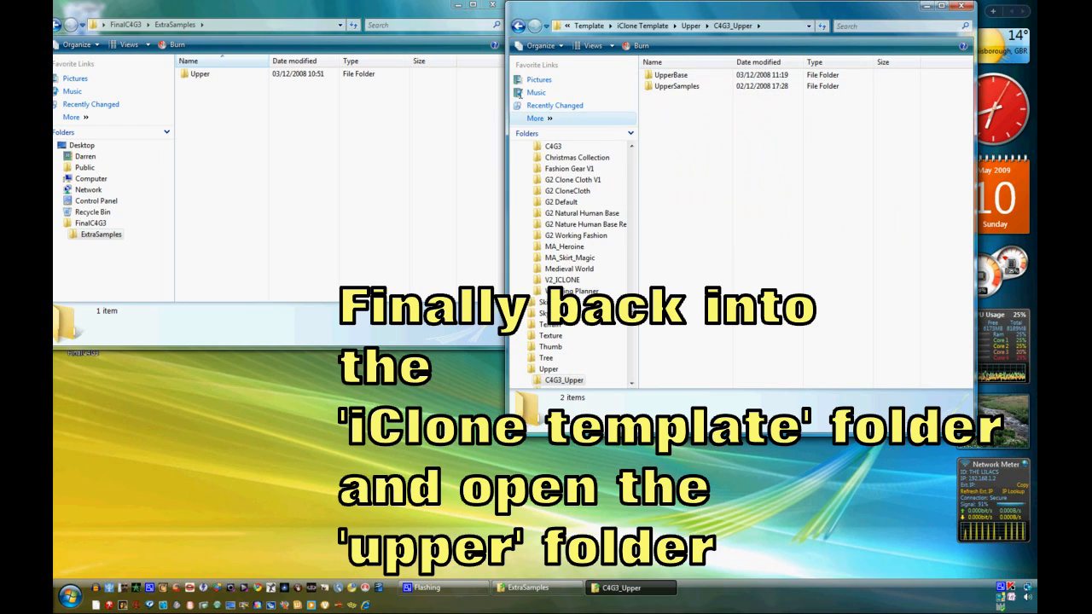
left_click_drag(186, 74, 780, 203)
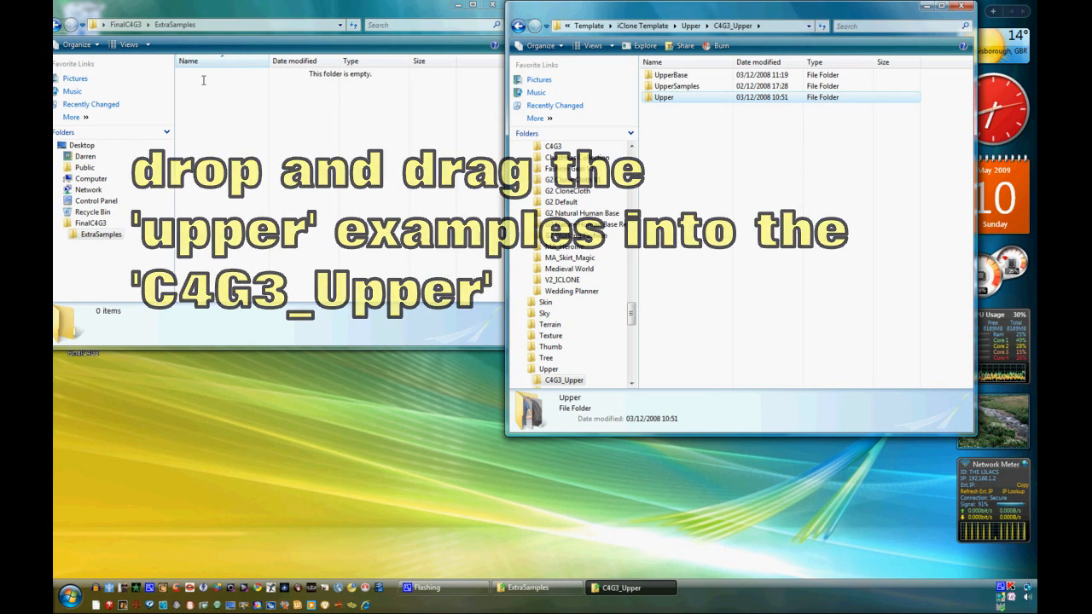
- Close both Explorer windows
left_click(125, 24)
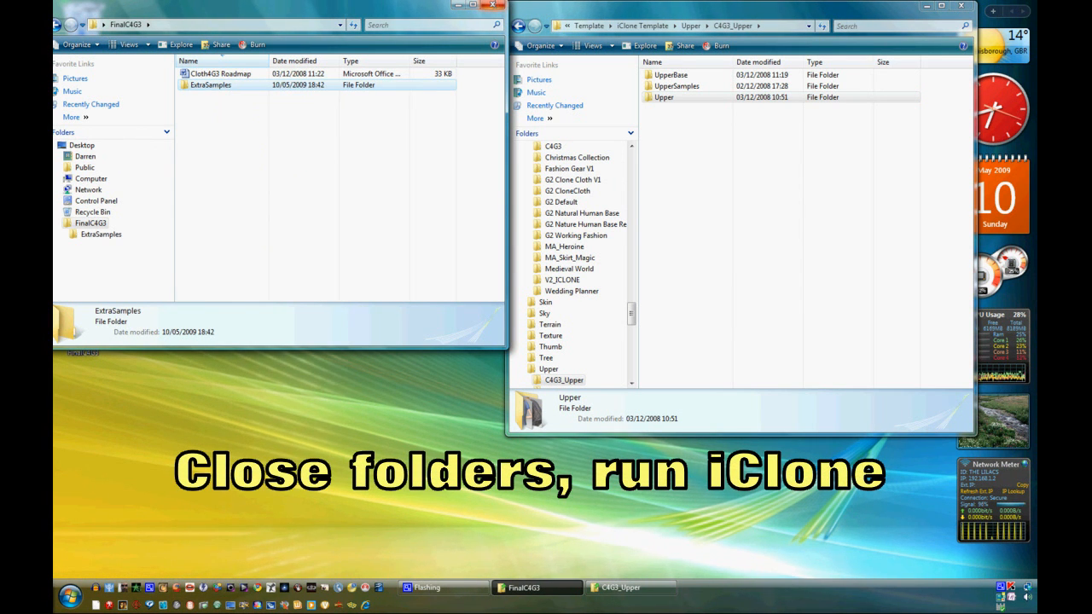
left_click(492, 4)
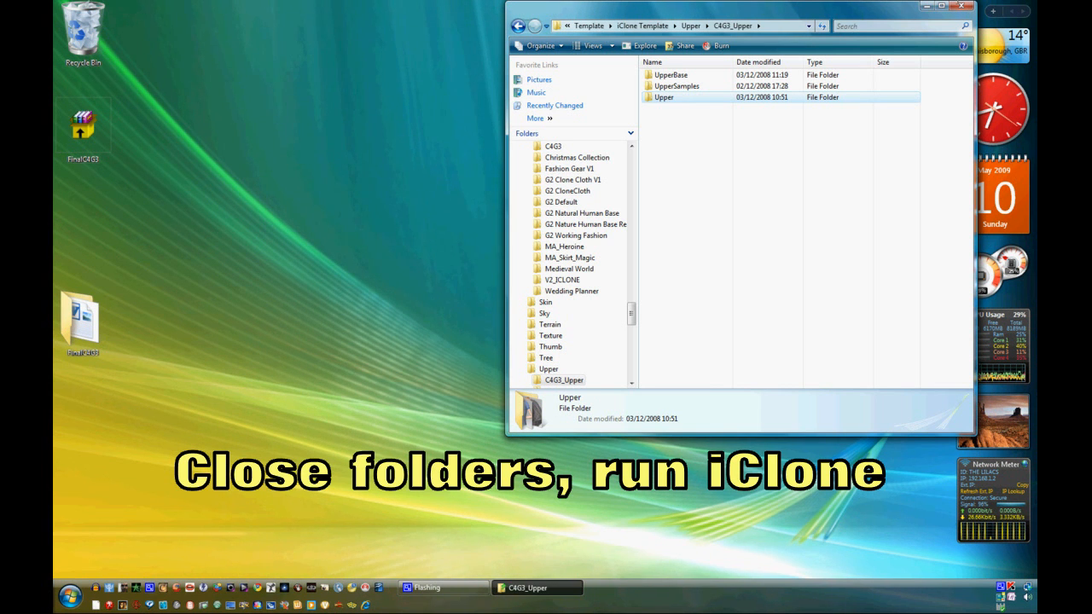
left_click(964, 5)
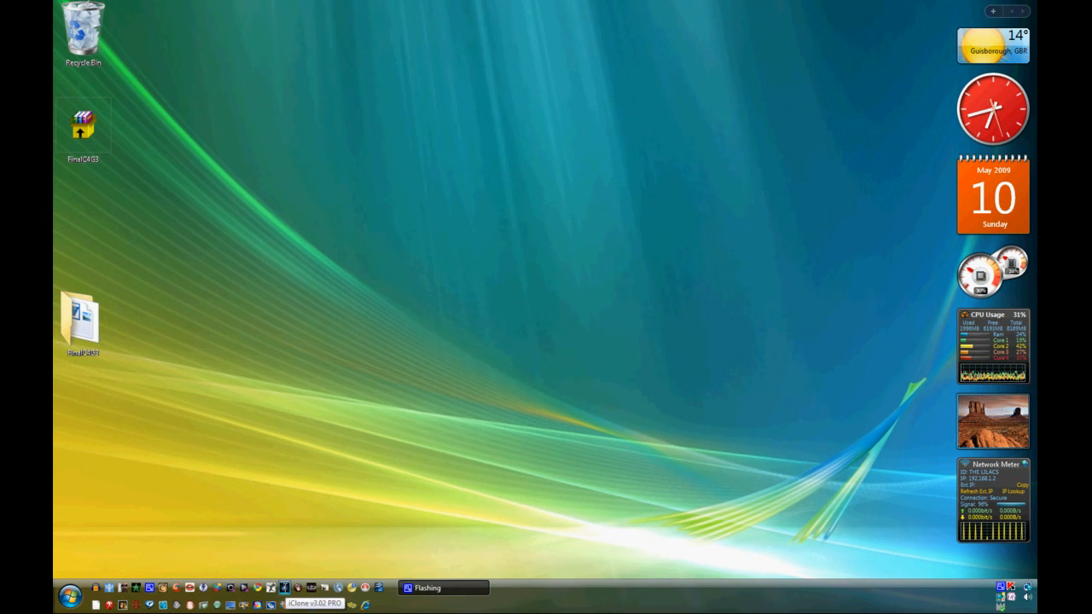
- Launch iClone v3.02 PRO and close its splash screen
left_click(284, 587)
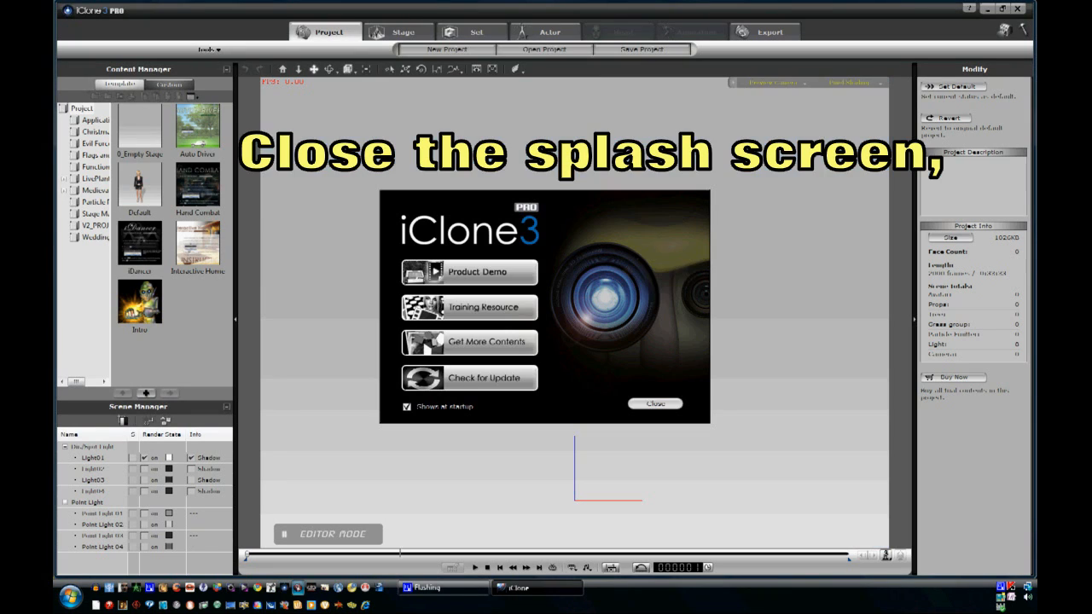
left_click(657, 403)
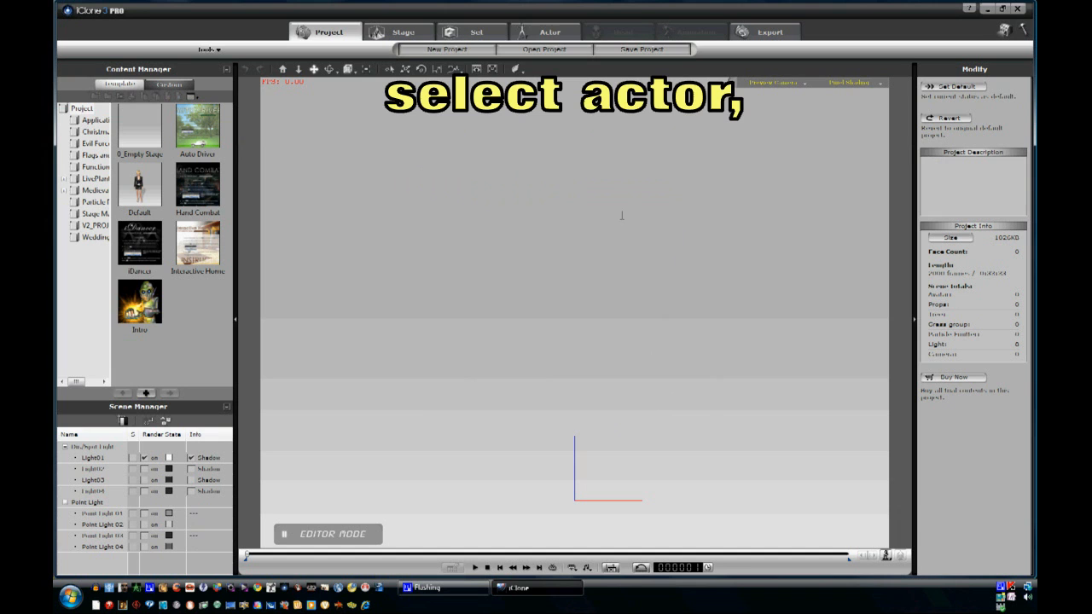
- Switch to the Actor section and load the Violet female avatar into the scene
left_click(546, 32)
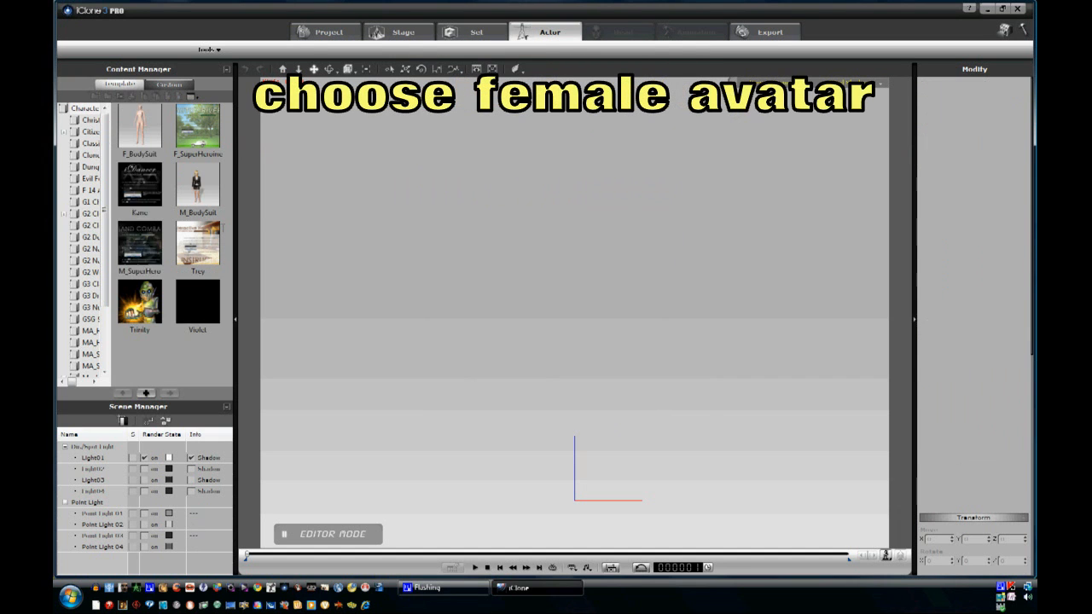
left_click_drag(197, 302, 564, 505)
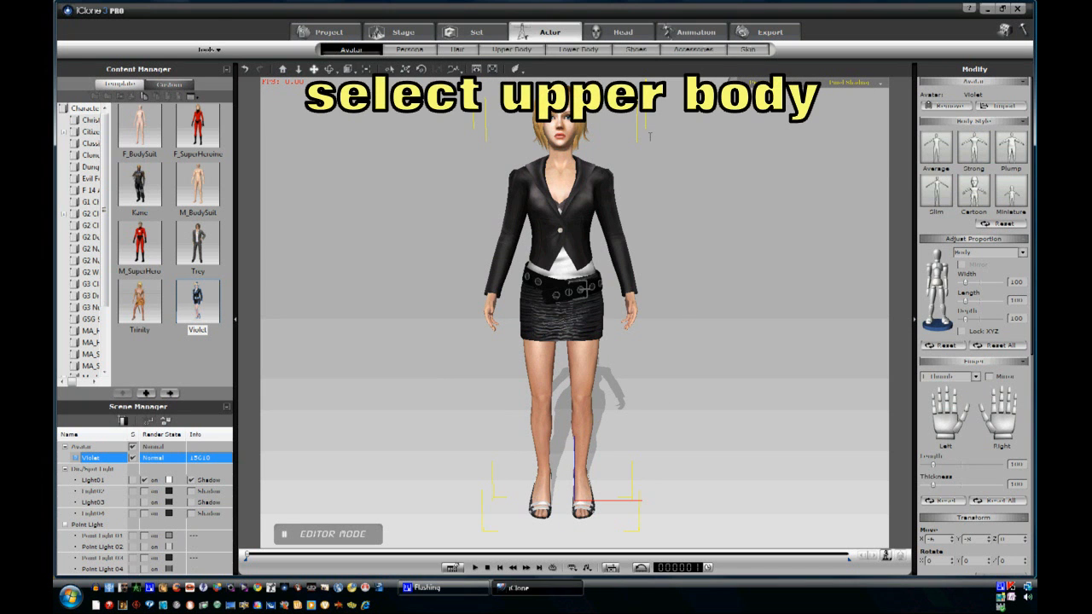
- Open the Upper Body templates and widen the template folder list
left_click(522, 49)
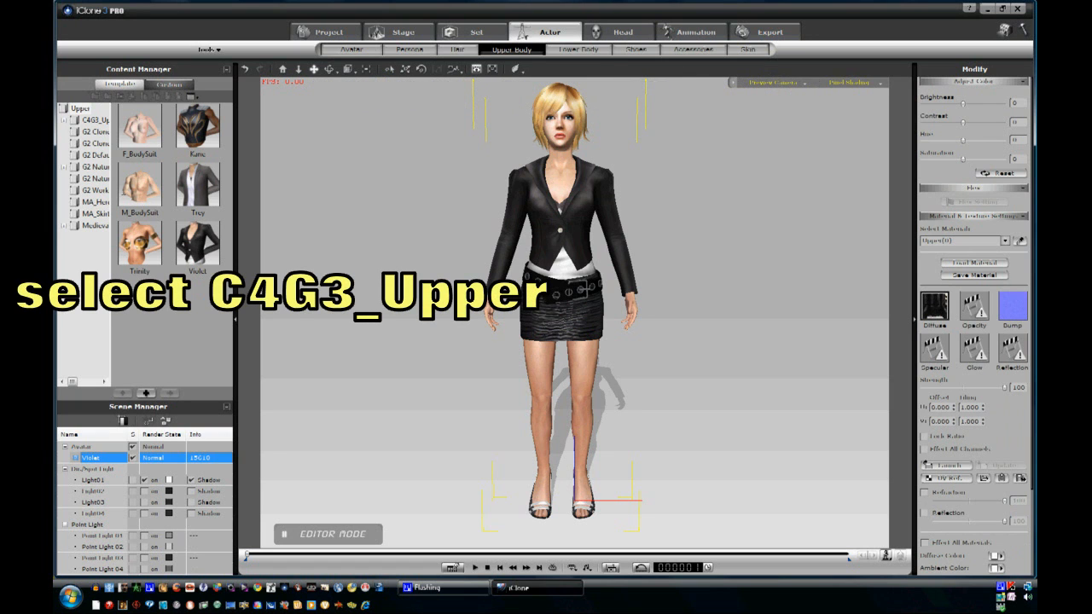
left_click_drag(165, 196, 165, 195)
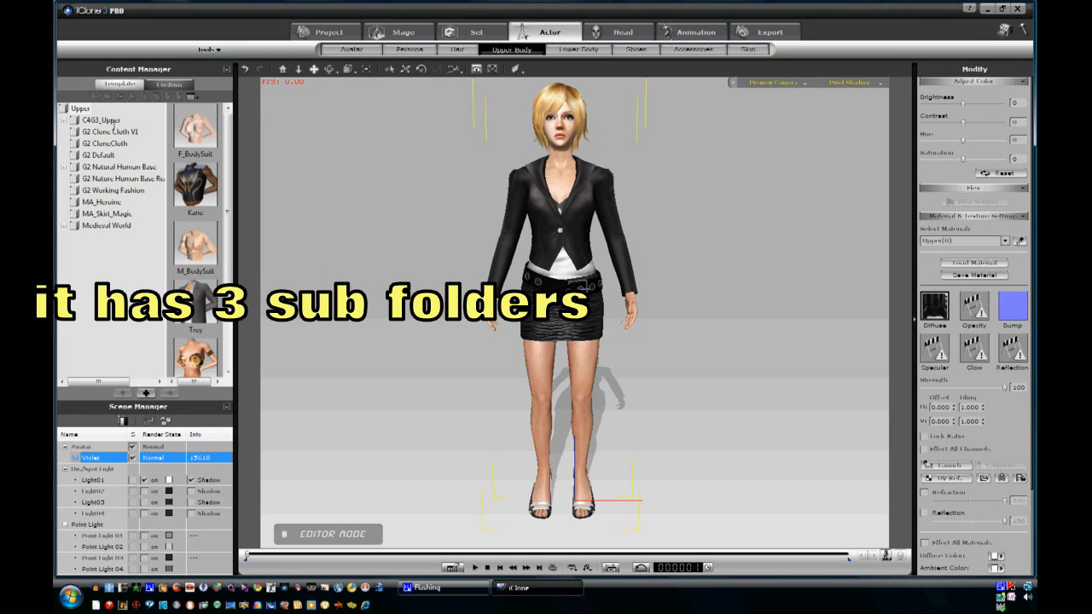
- Expand the C4G3_Upper folder and apply the Poncho garment from its Upper subfolder to the avatar
left_click(64, 120)
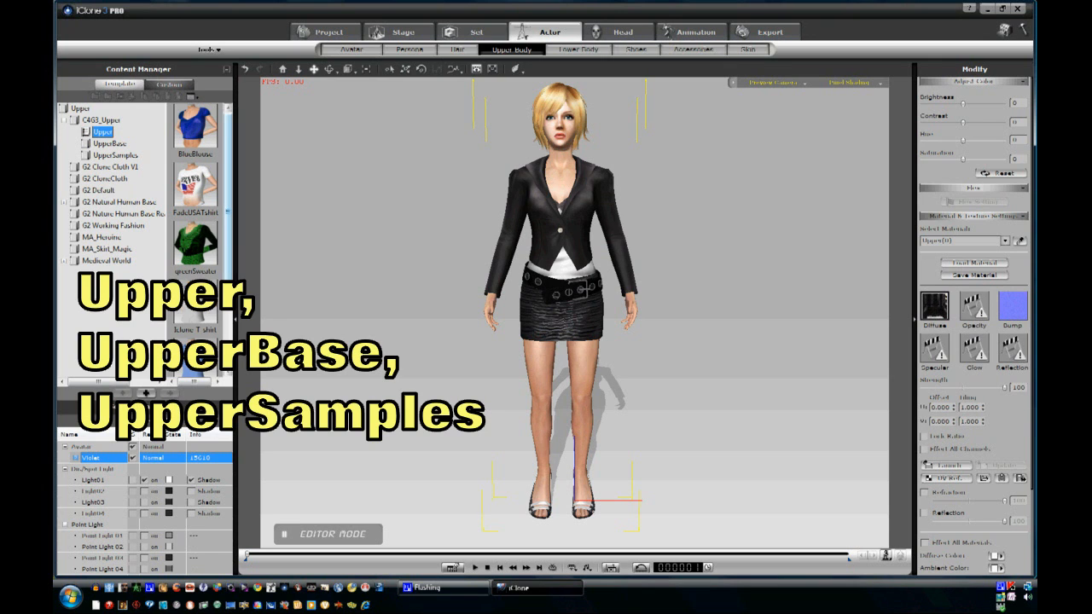
scroll(195, 238, "down", 2)
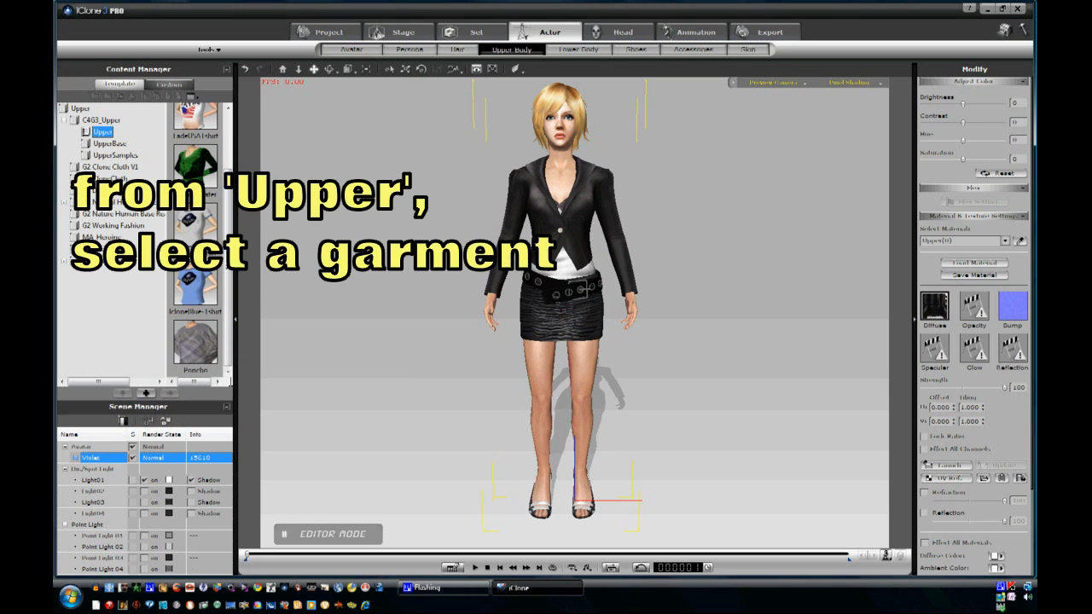
left_click(196, 344)
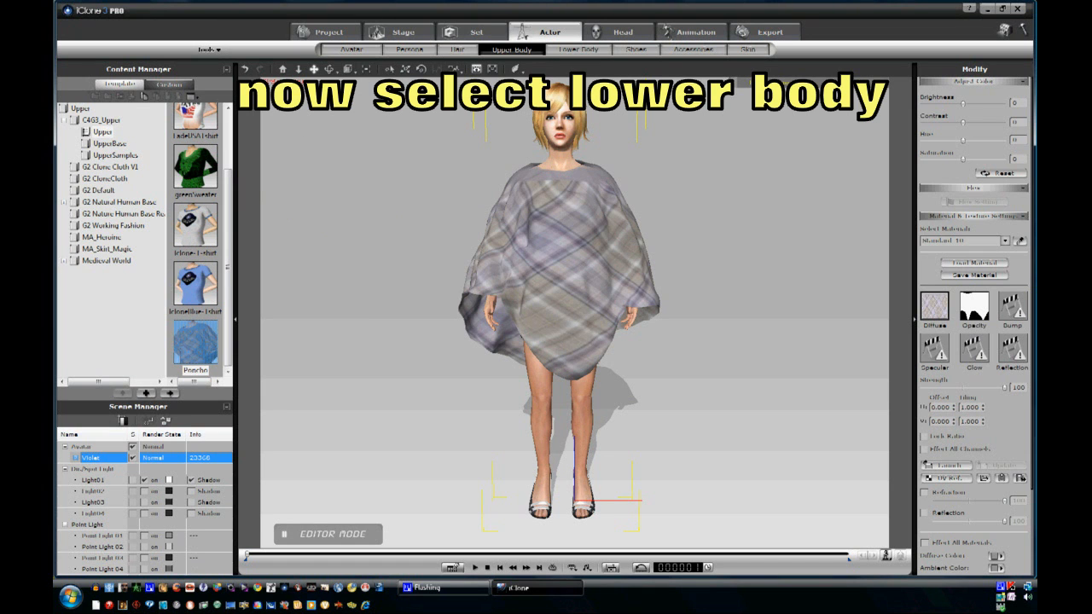
- Switch to the Lower Body templates, expand C4G3_Lower and apply the SlacksSample garment from its LowerSamples subfolder
left_click(579, 50)
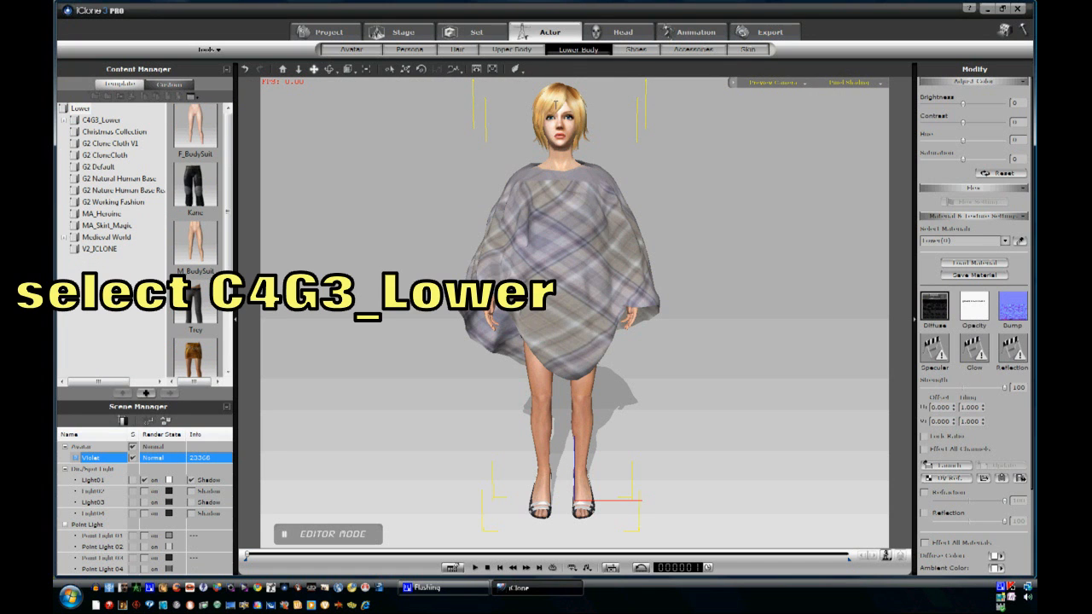
left_click(89, 119)
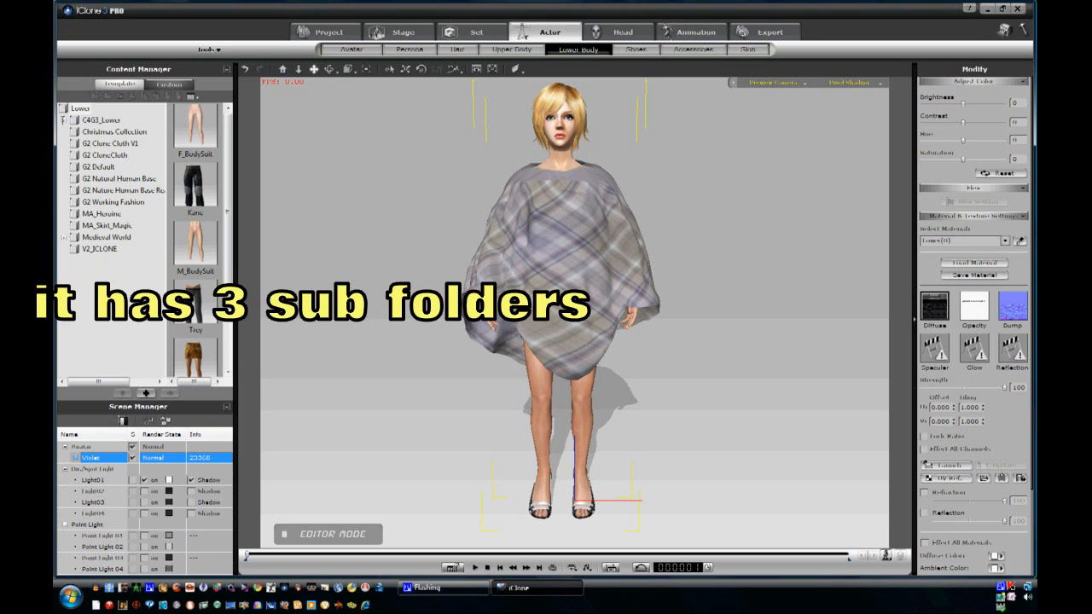
left_click(63, 120)
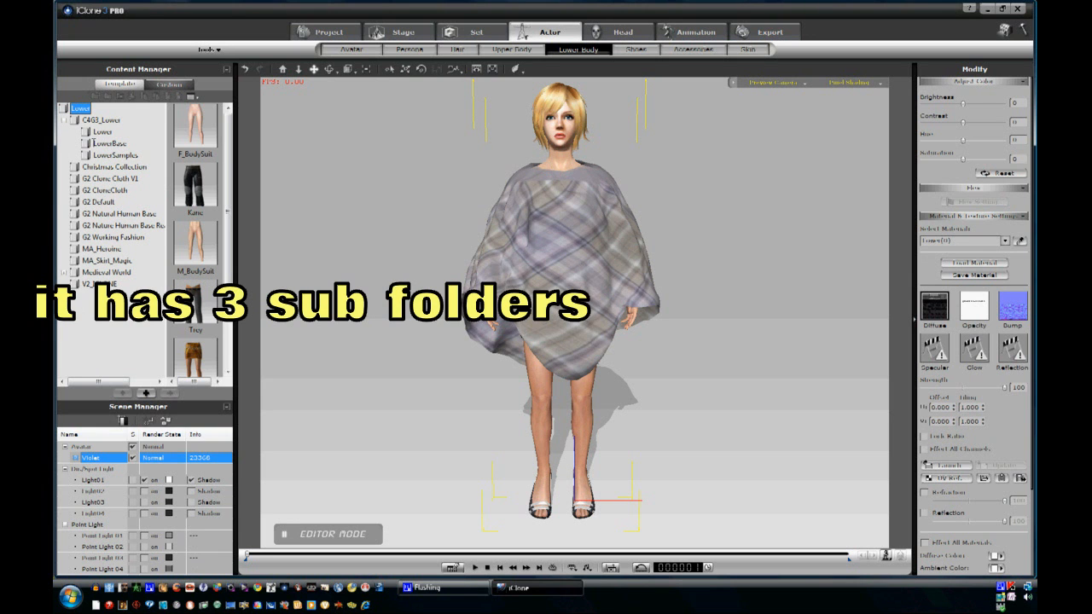
left_click(103, 132)
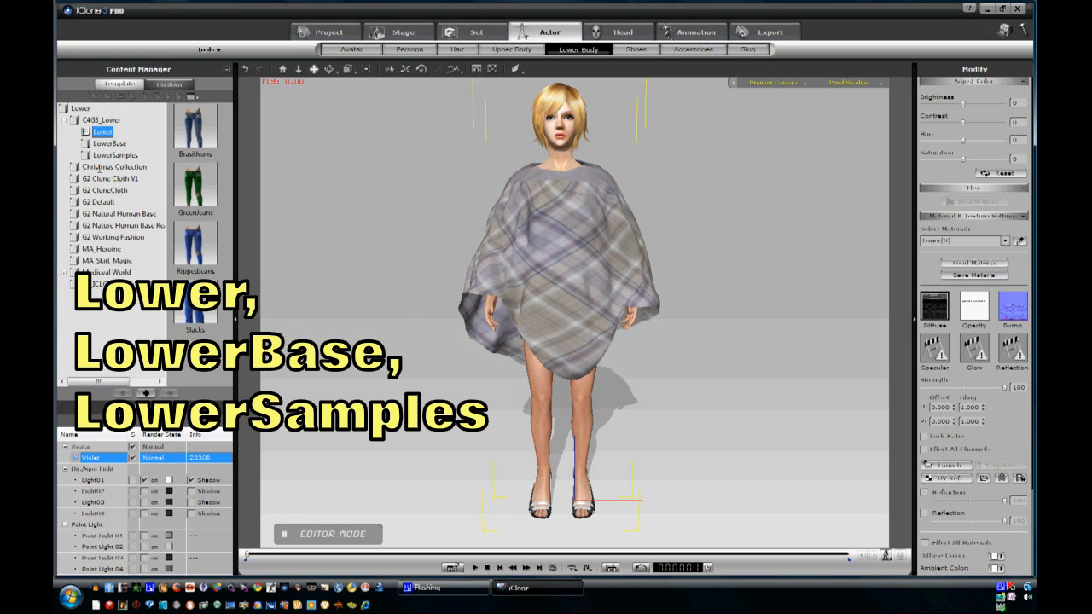
left_click(115, 154)
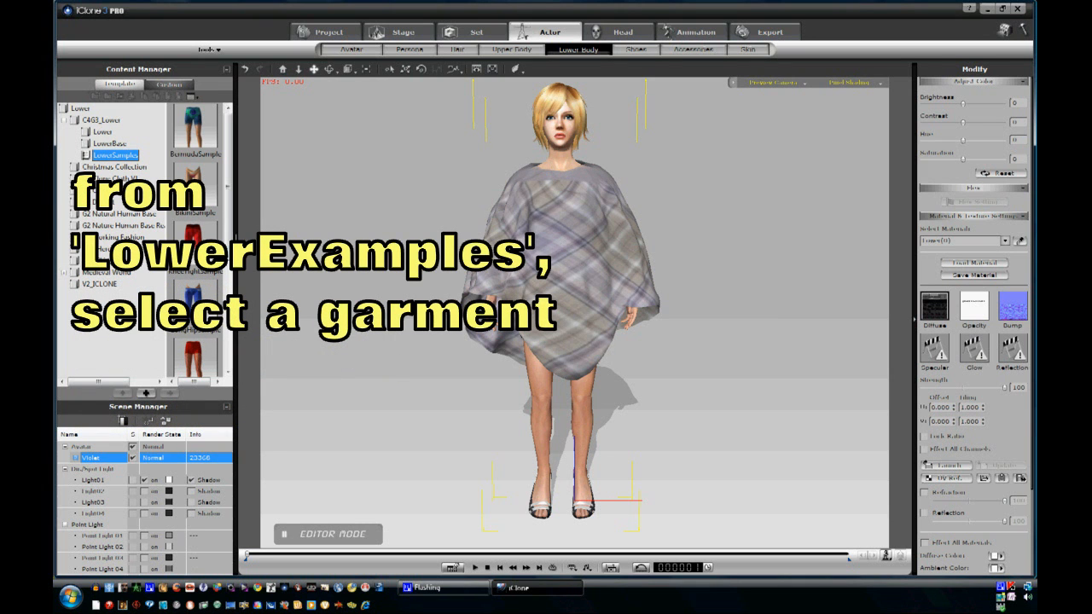
scroll(196, 238, "down", 10)
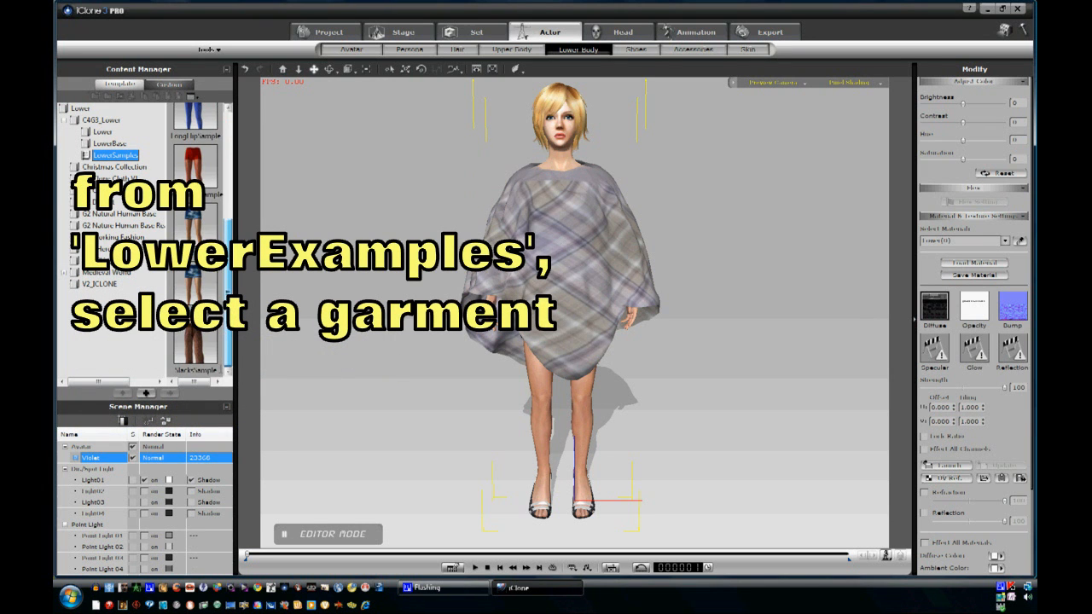
double_click(189, 339)
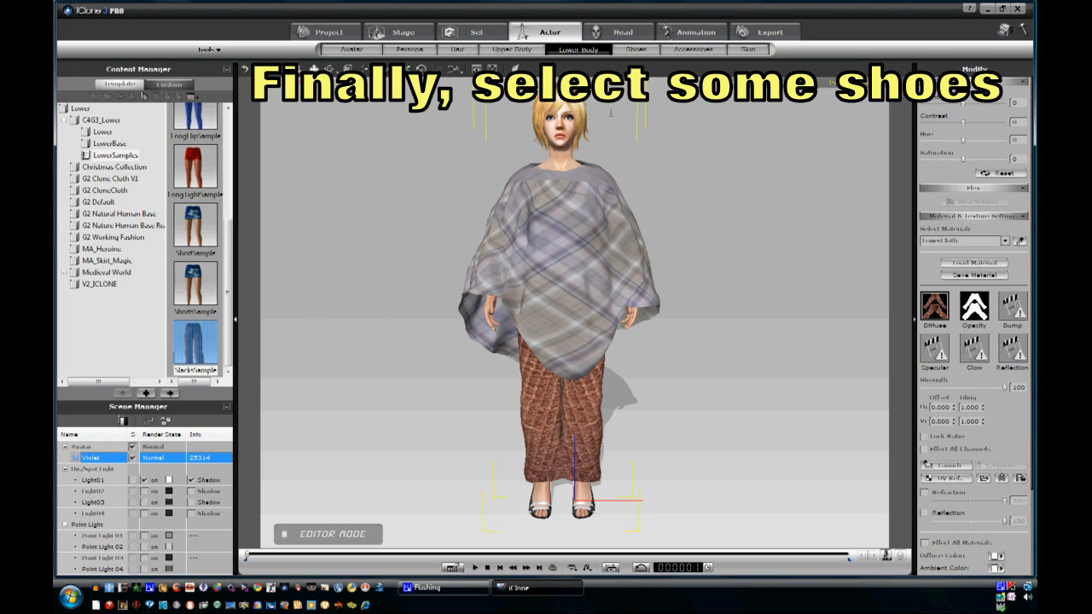
- Switch to the Shoes templates, open the C4G3 Shoes subfolder and apply G3Shoes1 to the avatar
left_click(636, 49)
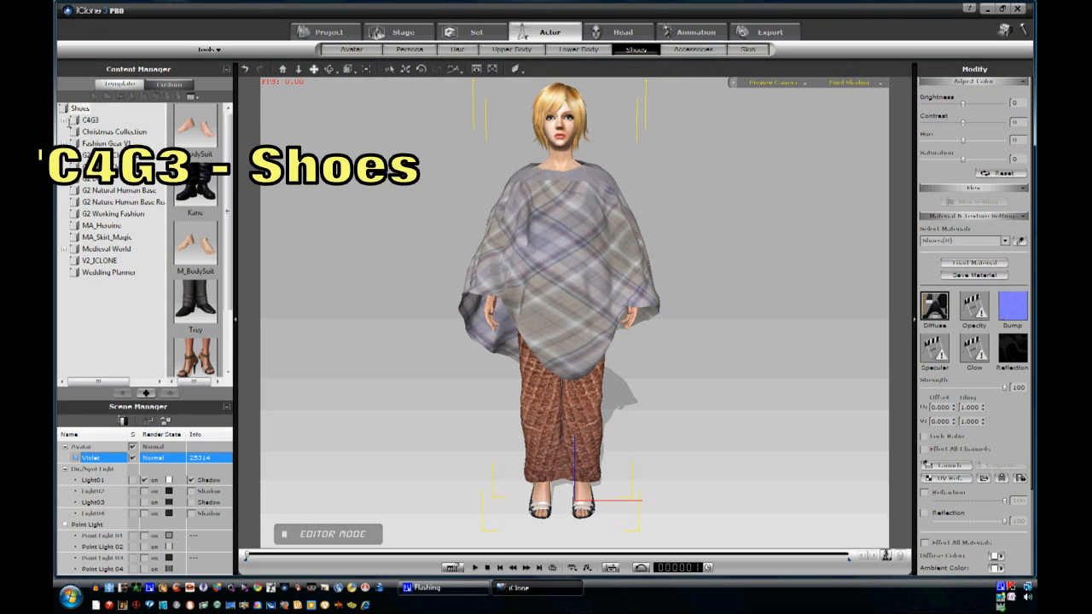
left_click(64, 120)
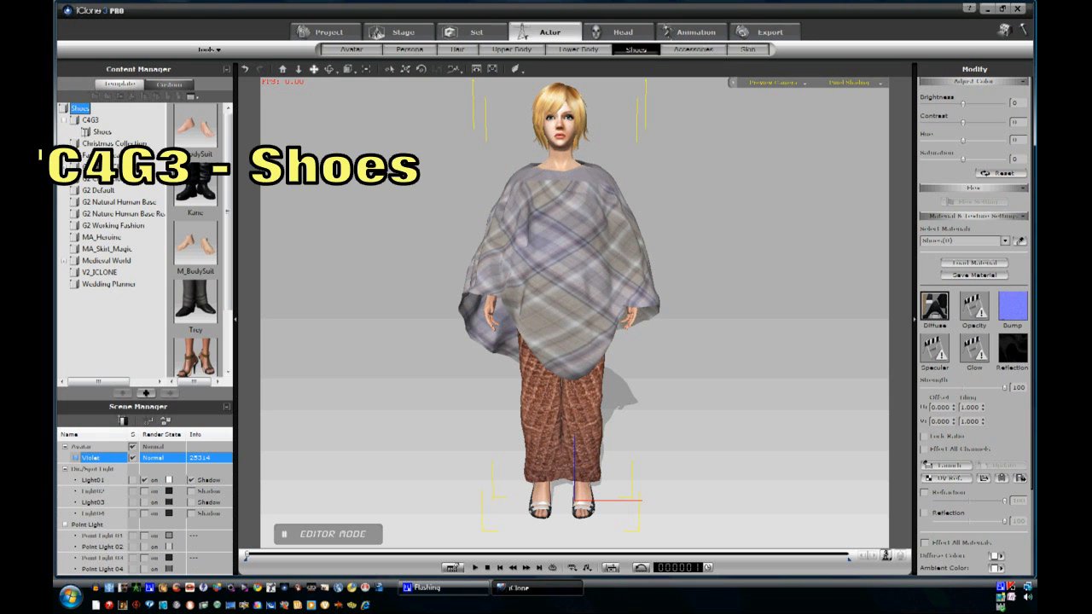
left_click(102, 132)
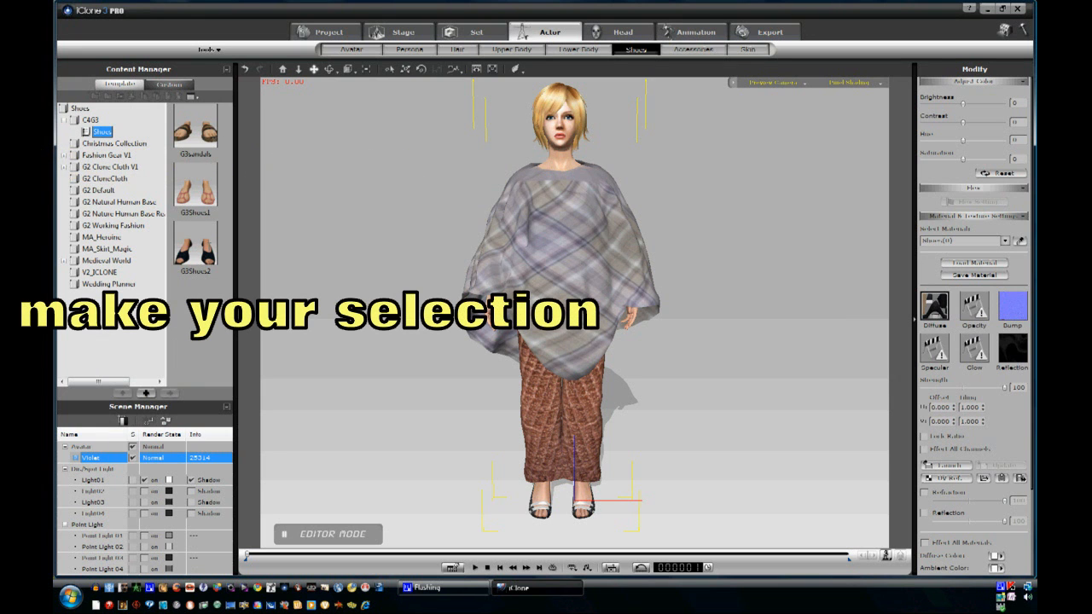
double_click(195, 187)
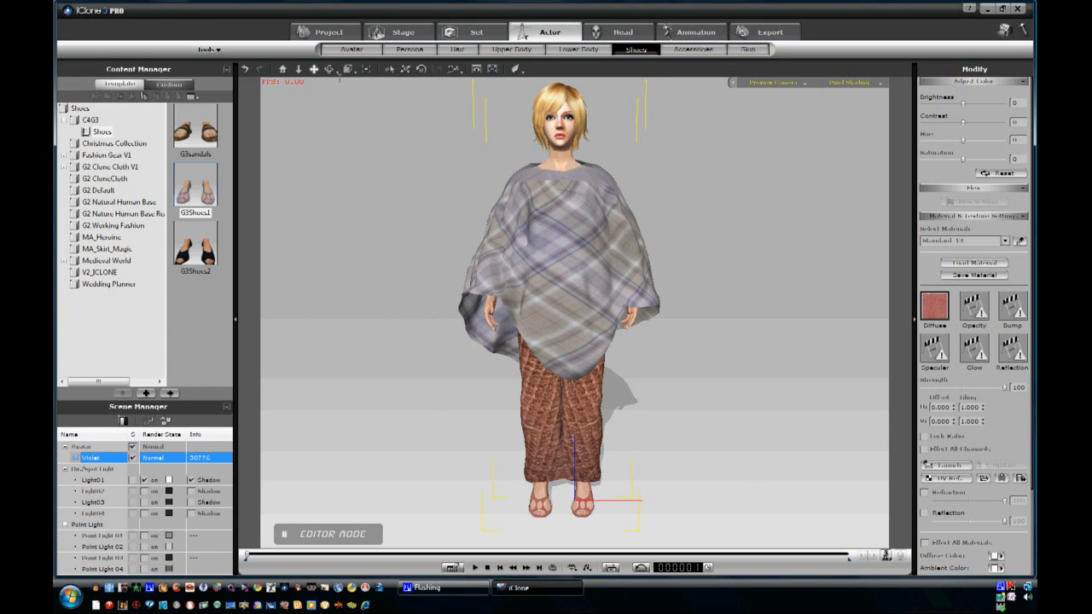
right_click_drag(419, 257, 844, 307)
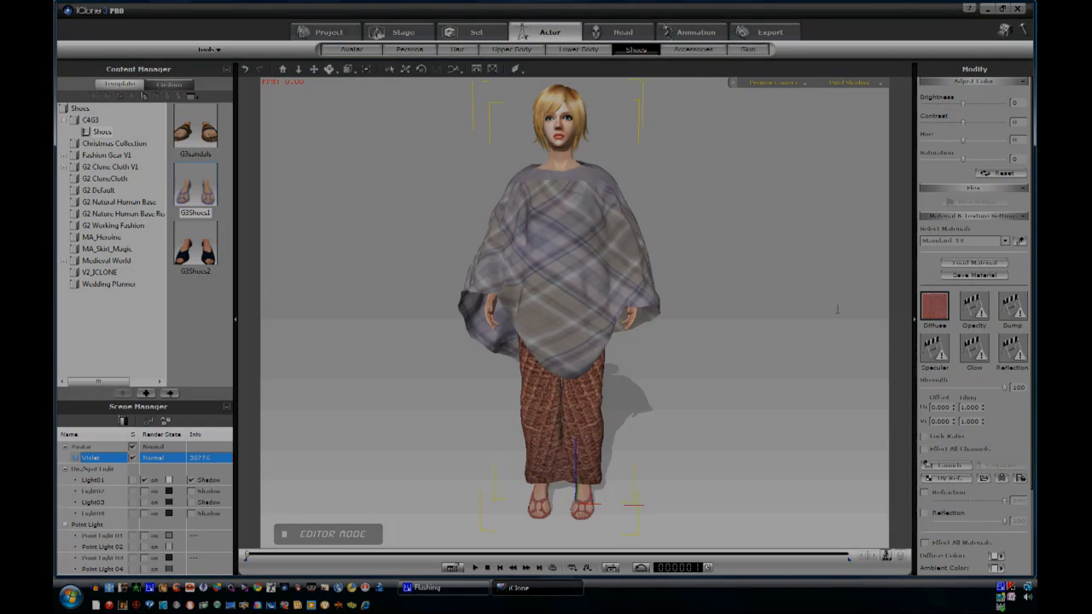